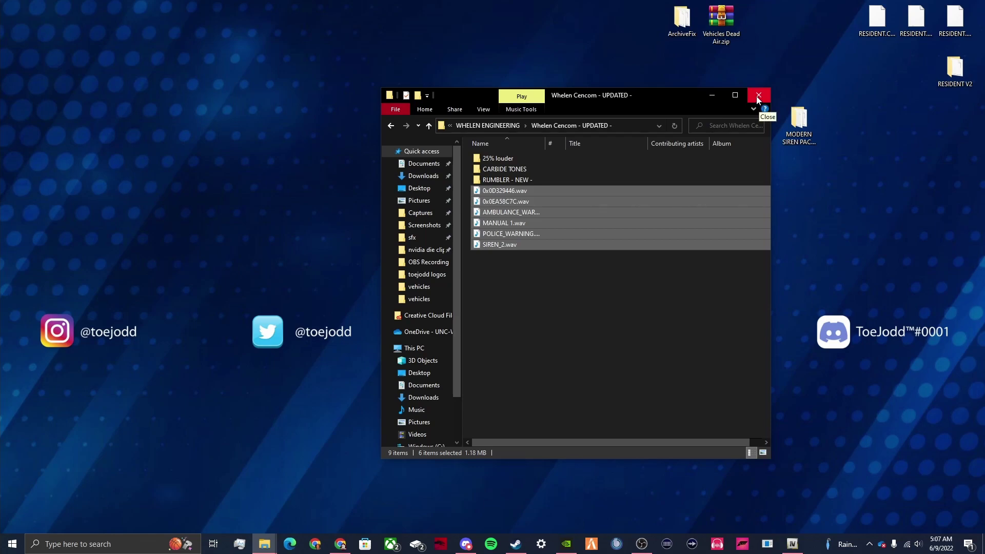
Step: Close the Whelen Cencom folder window and move the MODERN SIREN PACK folder beside RESIDENT V2 on the desktop
left_click(758, 97)
left_click_drag(798, 123, 900, 66)
left_click(769, 62)
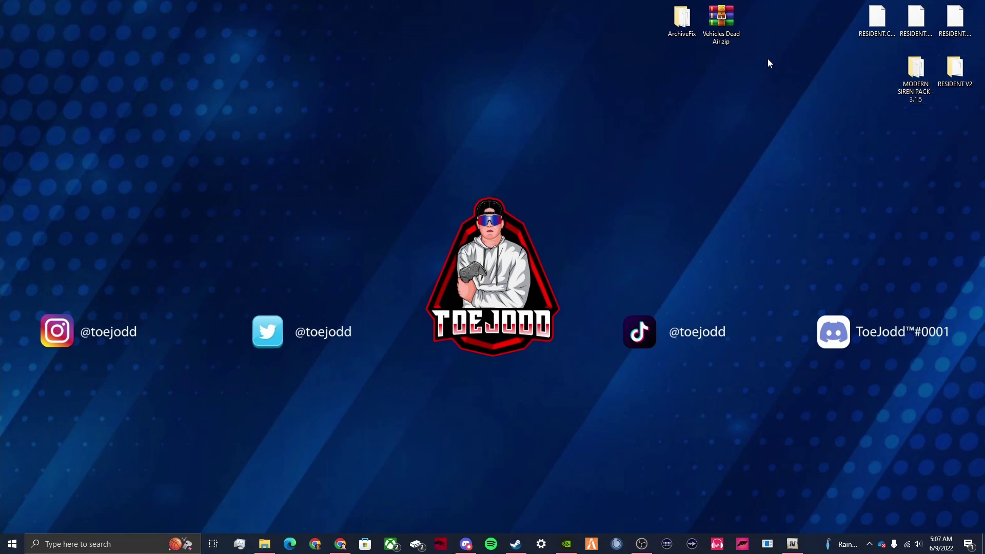
Step: Open the Vehicles Dead Air.zip archive from the desktop and go into its Vehicle dead air files folder
left_click_drag(719, 20, 725, 137)
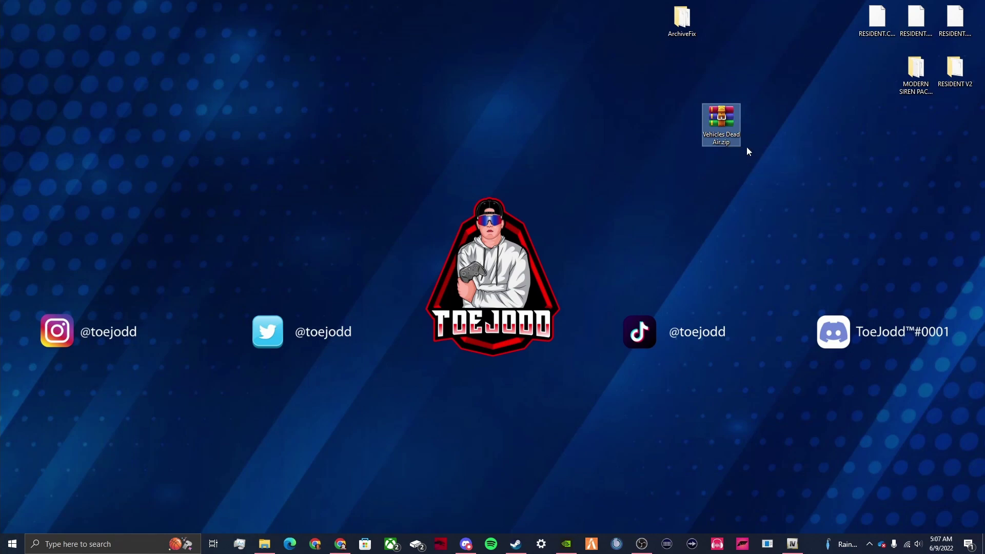
double_click(729, 123)
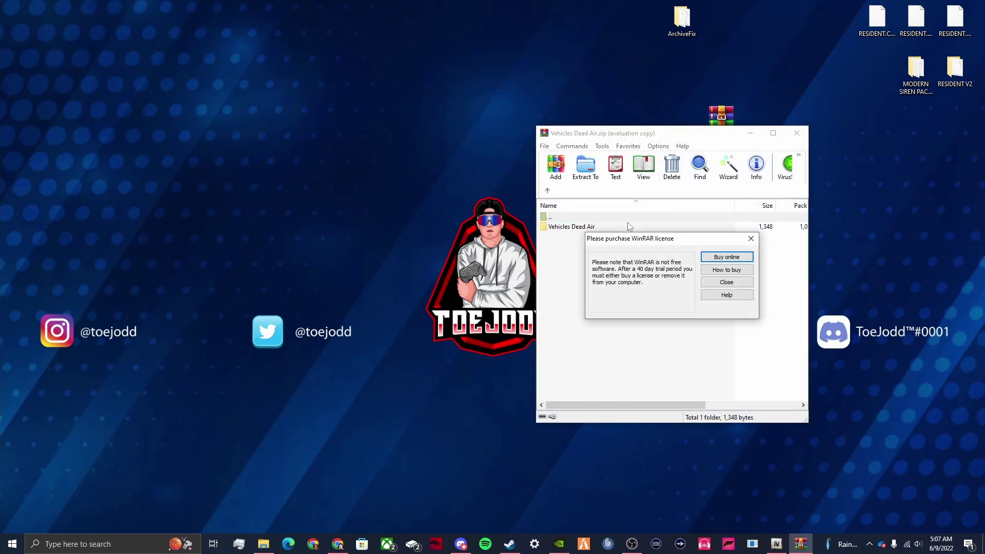
left_click(750, 238)
double_click(648, 227)
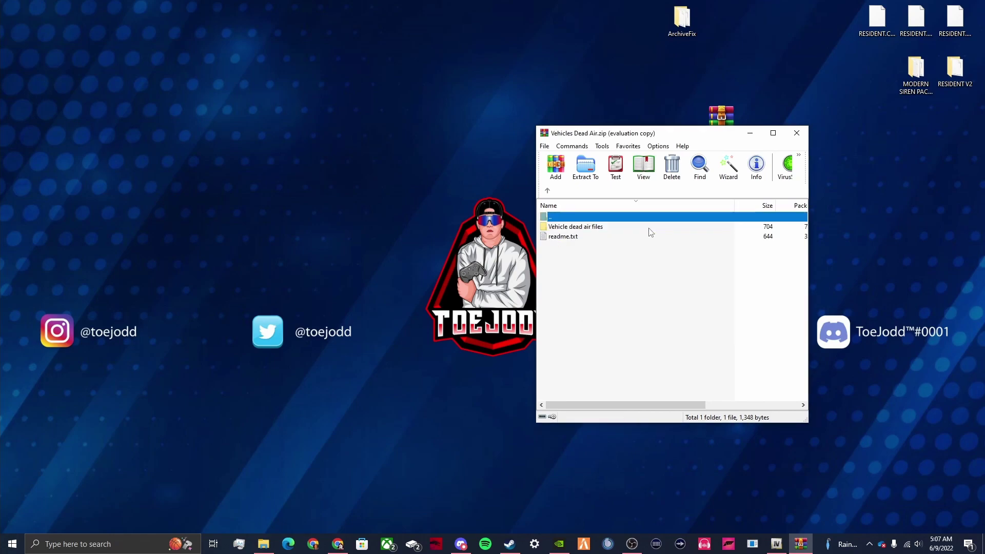
double_click(603, 226)
Step: Review the dead air WAV files, close the archive and put the zip back beside ArchiveFix on the desktop
left_click_drag(627, 387, 625, 236)
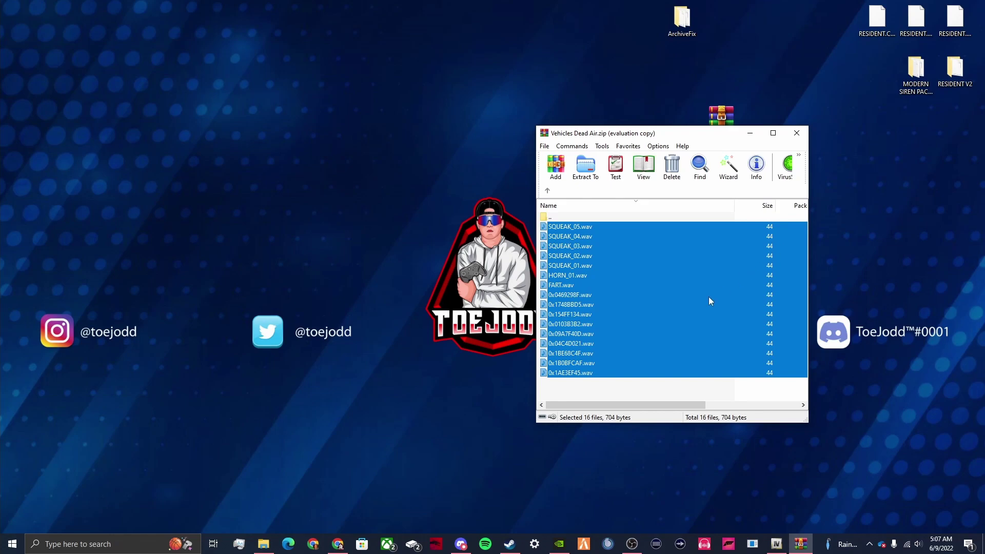
left_click(569, 389)
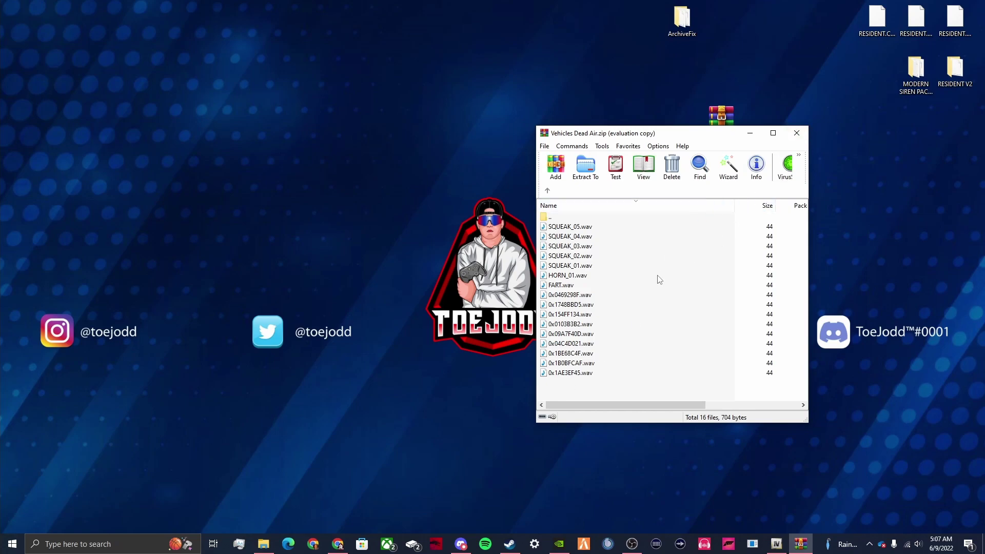
left_click_drag(618, 388, 565, 228)
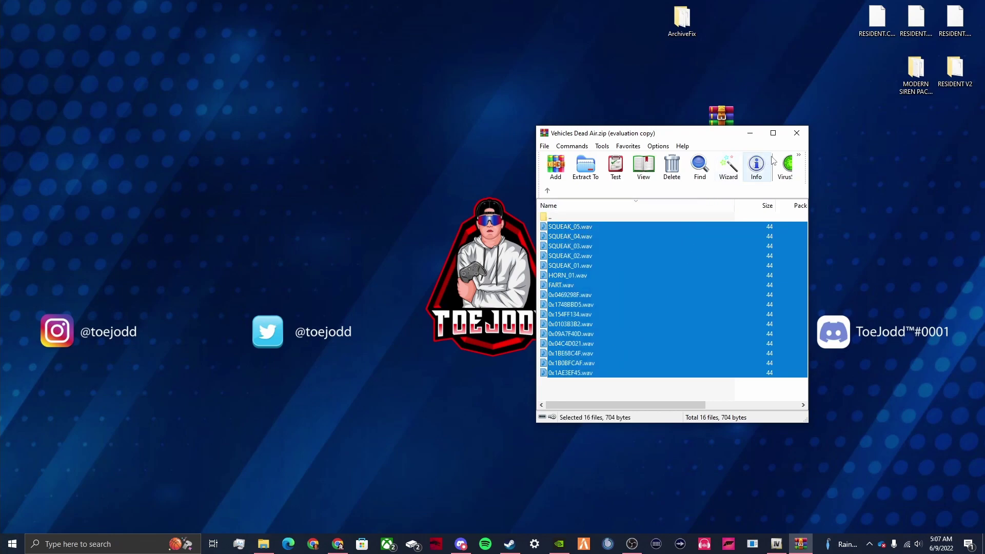
left_click(798, 133)
left_click_drag(721, 117, 724, 38)
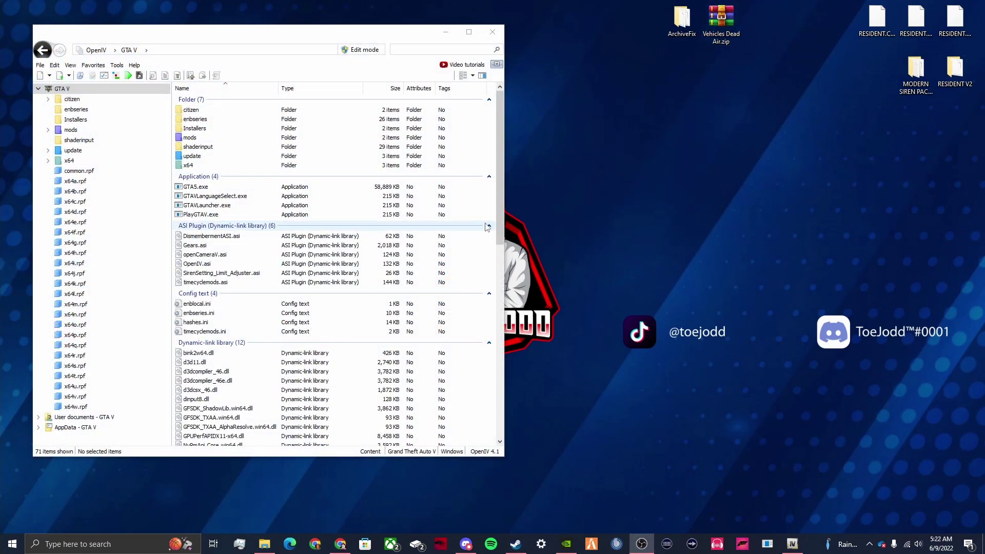
Step: Create a desktop folder named "whatever you want" and place it in the empty area below the siren pack folders
right_click(734, 198)
mouse_move(779, 308)
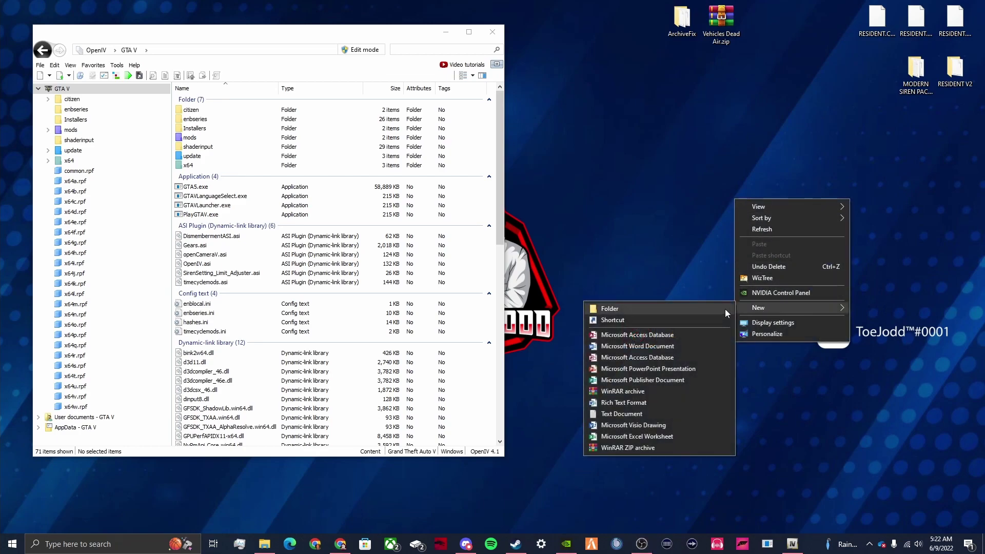
left_click(728, 309)
type("whatever you want")
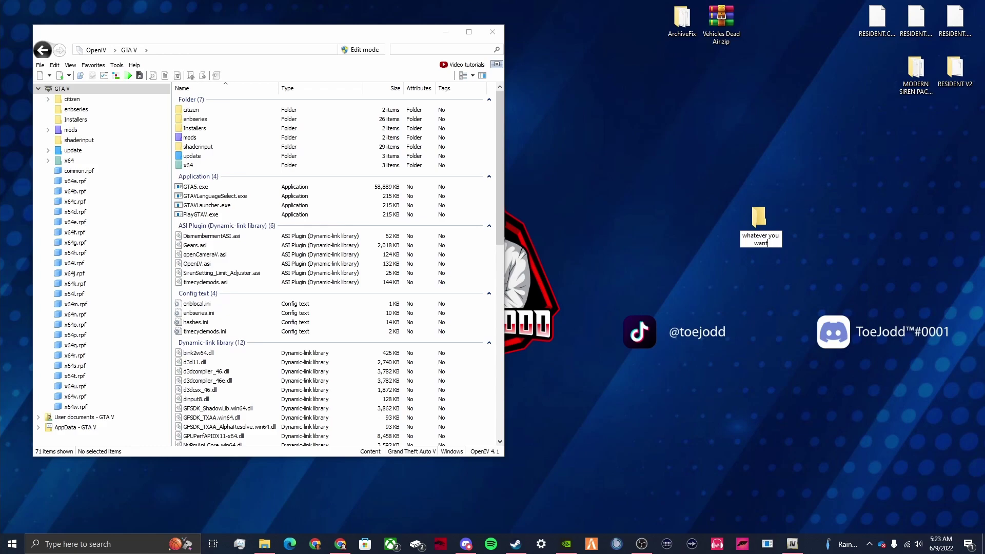
key("Return")
left_click_drag(762, 235, 837, 246)
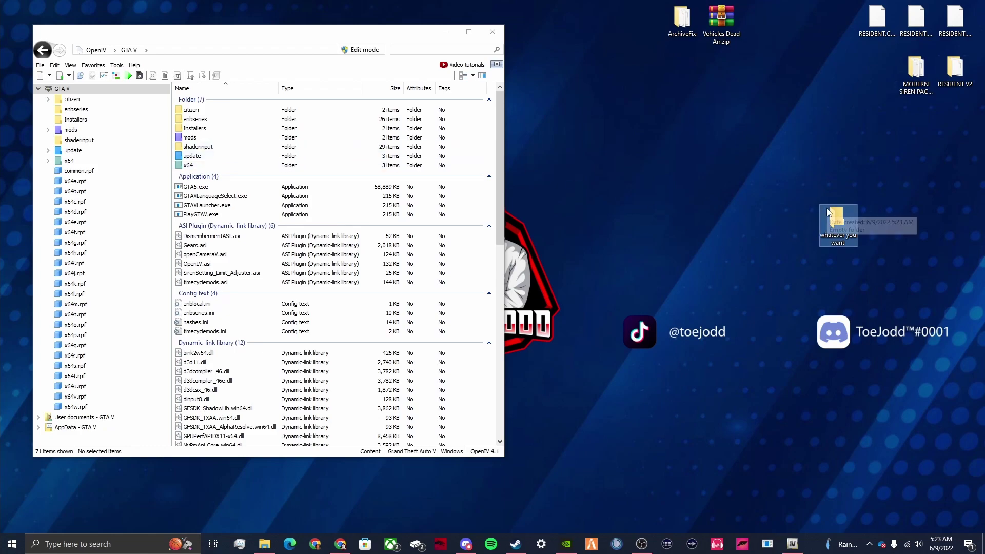
Step: In OpenIV, open the RESIDENT.rpf archive under GTA V > x64 > audio > sfx
left_click_drag(299, 33, 371, 47)
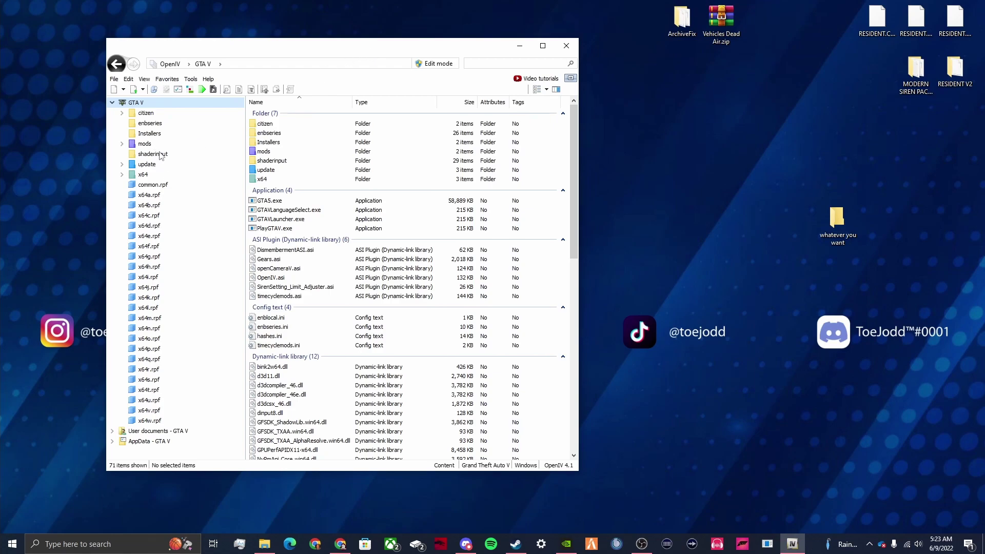
left_click(145, 175)
left_click(271, 128)
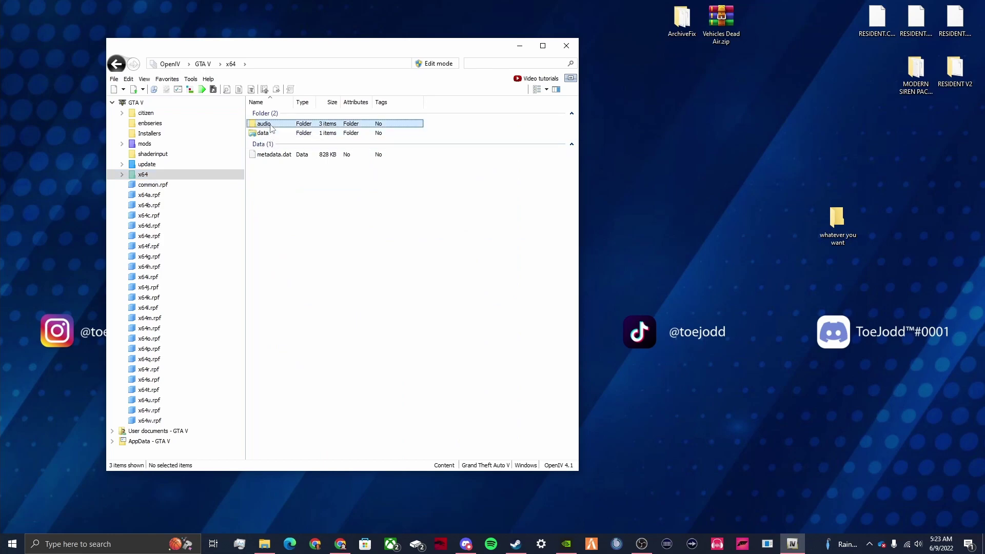
double_click(271, 128)
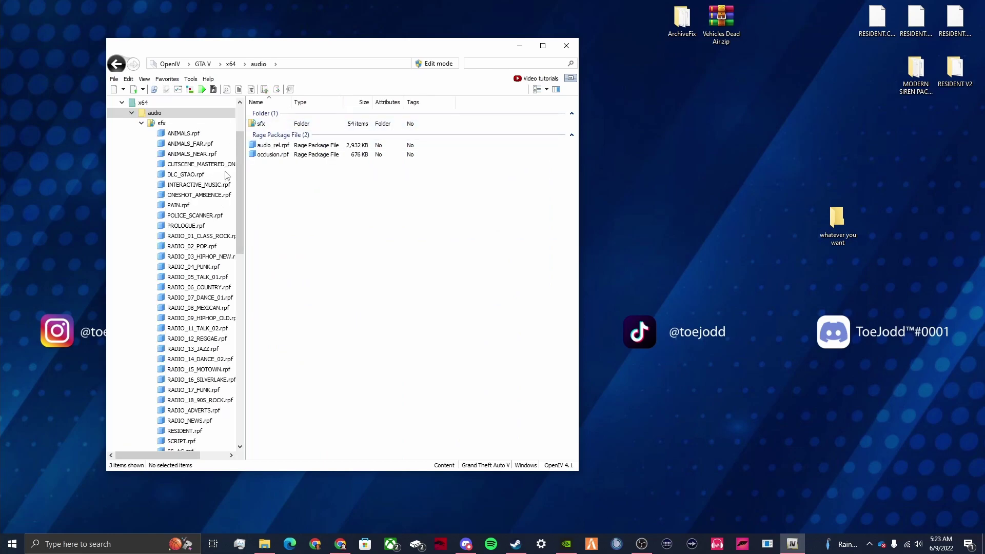
double_click(261, 124)
scroll(410, 257, "down", 2)
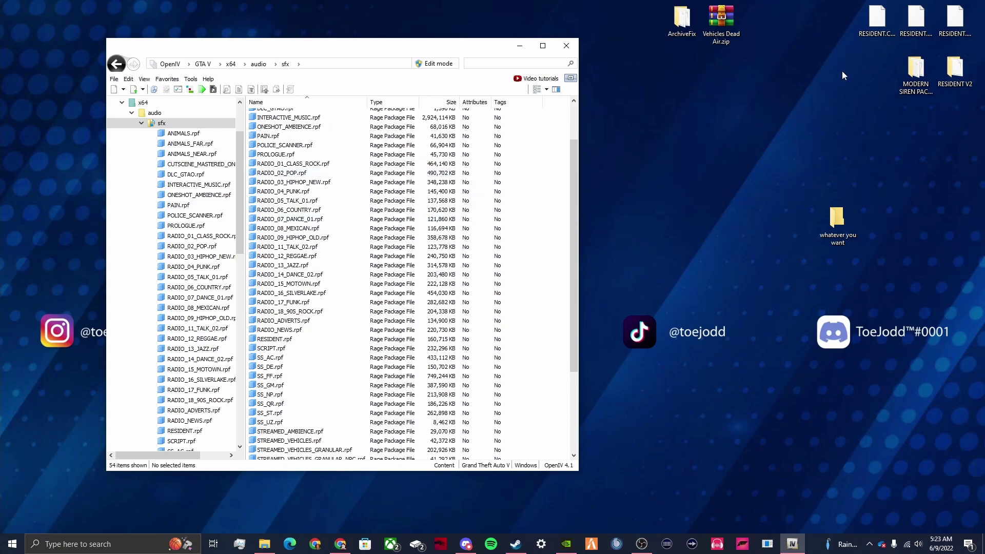
left_click(877, 20)
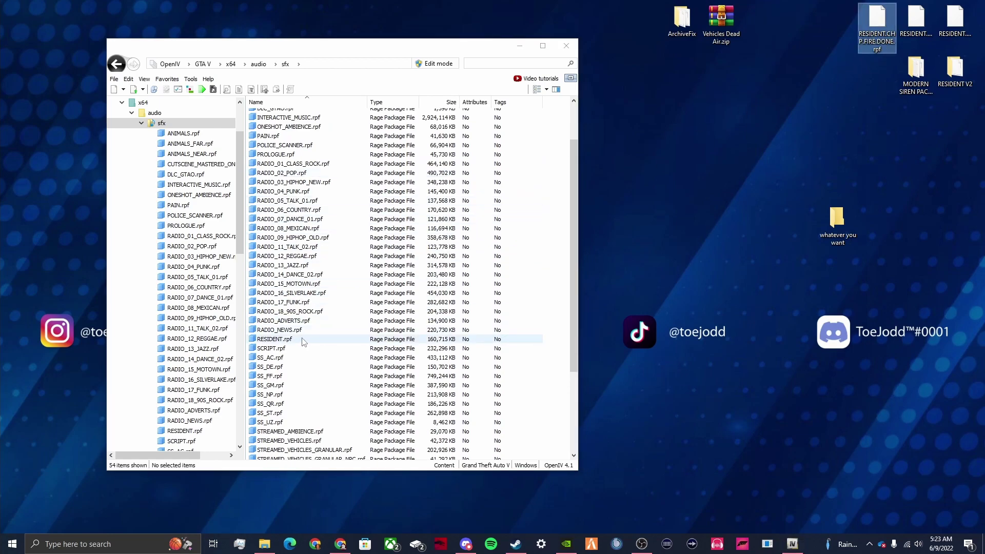
left_click(305, 341)
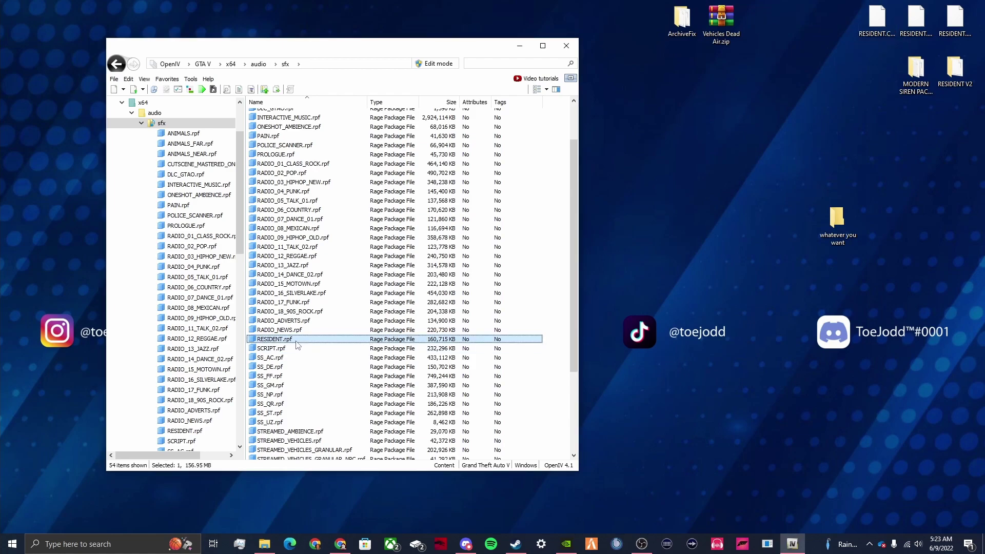
double_click(296, 341)
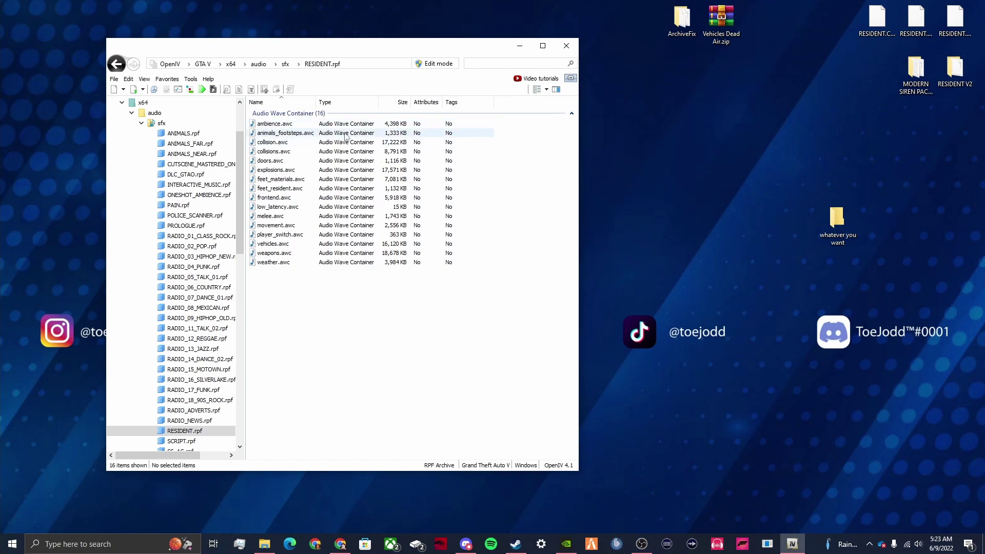
Step: Export vehicles.awc to openFormats (.oac) with the desktop folder "whatever you want" as the destination
left_click(285, 244)
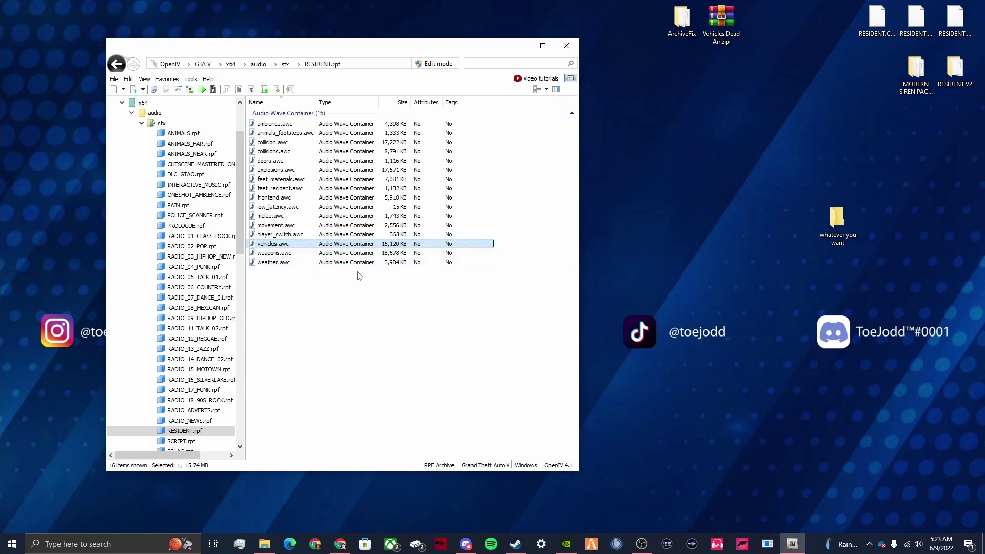
right_click(287, 244)
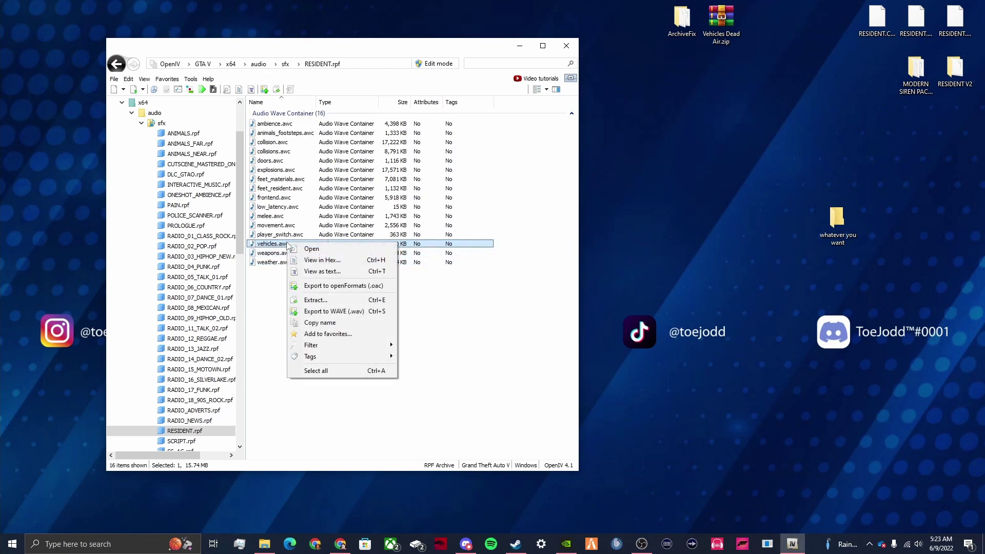
left_click(328, 286)
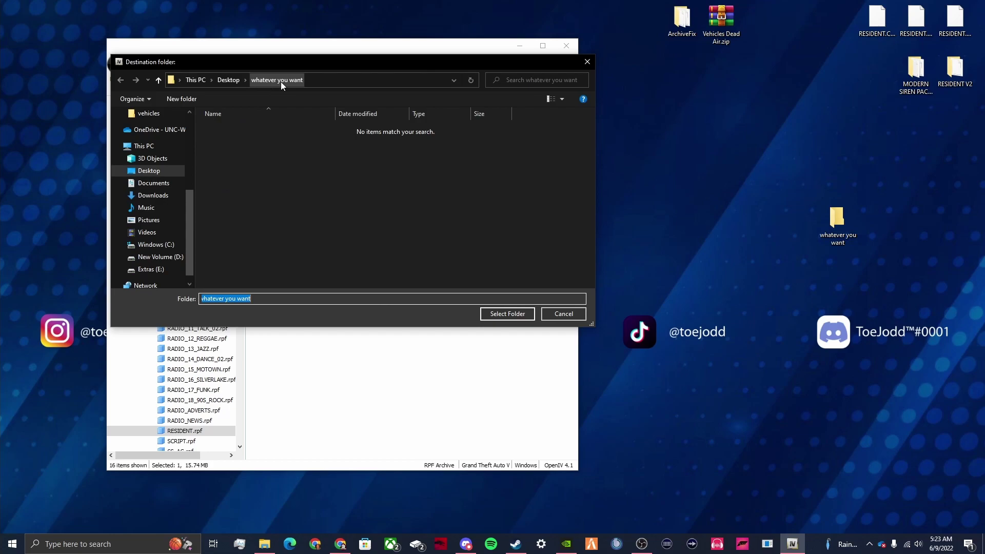
left_click(224, 82)
scroll(355, 207, "down", 1)
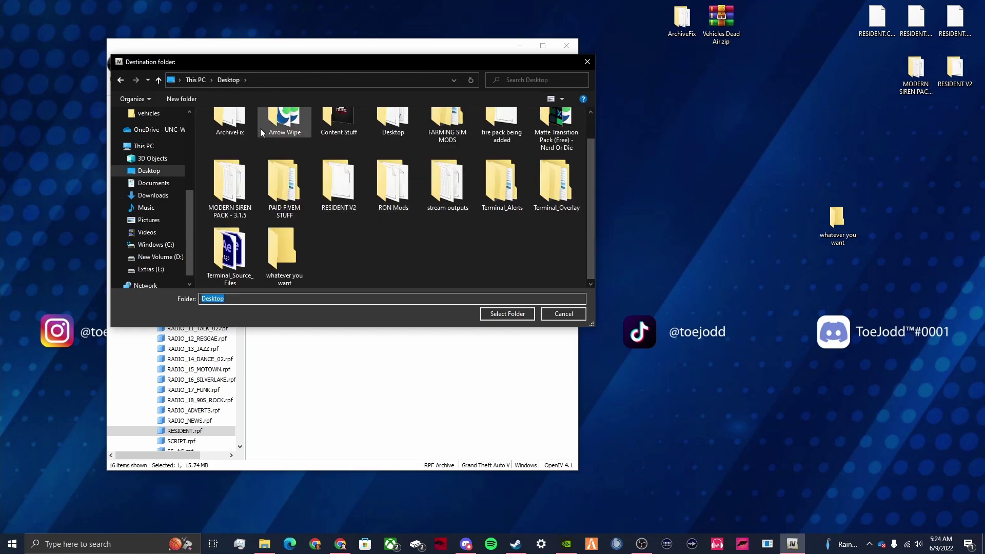
left_click(307, 235)
left_click(494, 314)
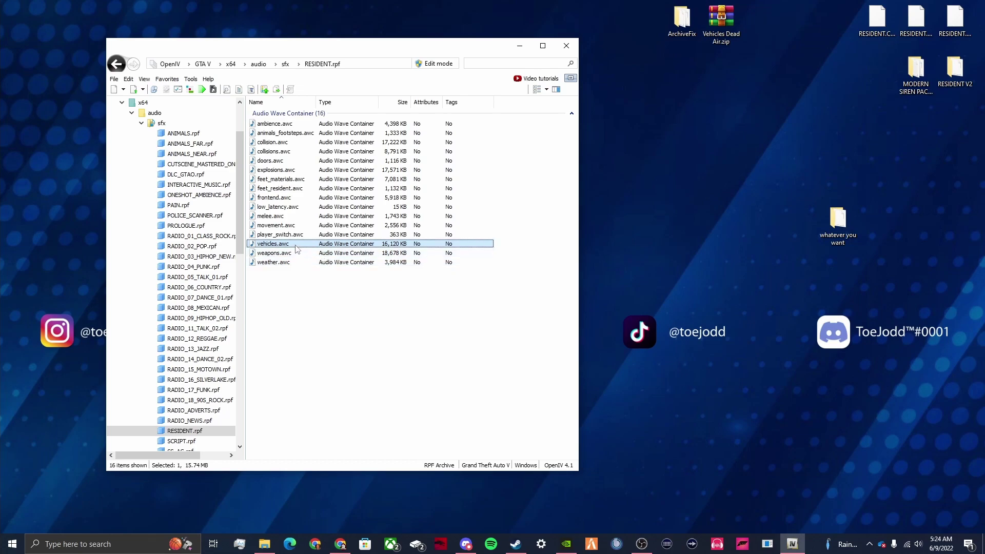
Step: Open the "whatever you want" folder, minimize OpenIV and go into the exported vehicles subfolder
double_click(849, 233)
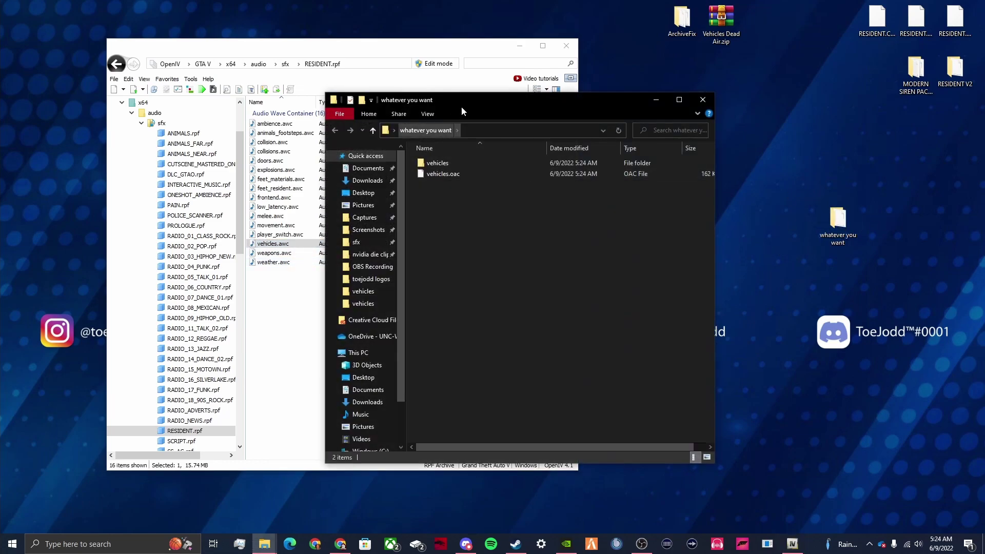
left_click(523, 49)
left_click_drag(554, 100, 494, 91)
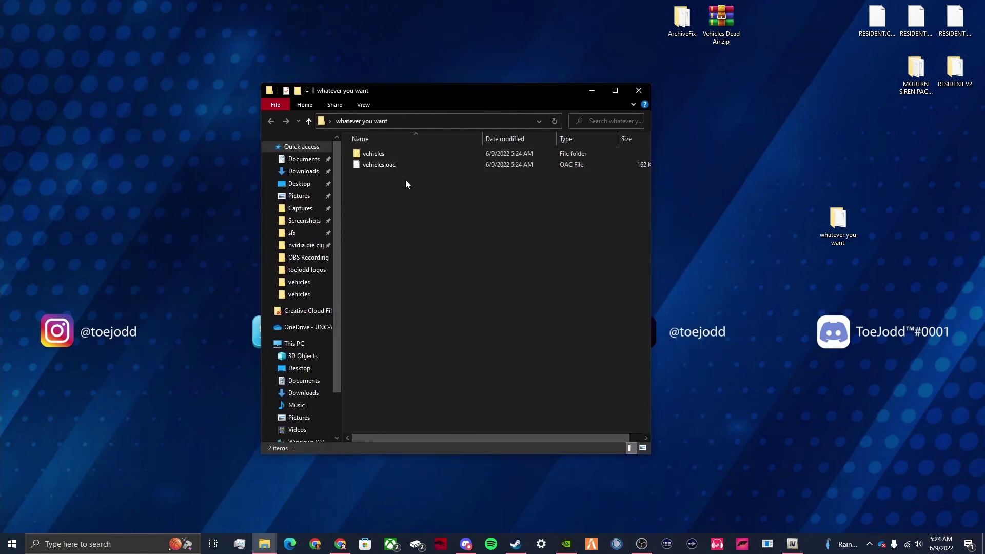
double_click(384, 152)
Step: Look through the exported WAV files in the vehicles folder and check the contents of its parent folder
left_click_drag(646, 149, 576, 260)
left_click_drag(645, 258, 632, 180)
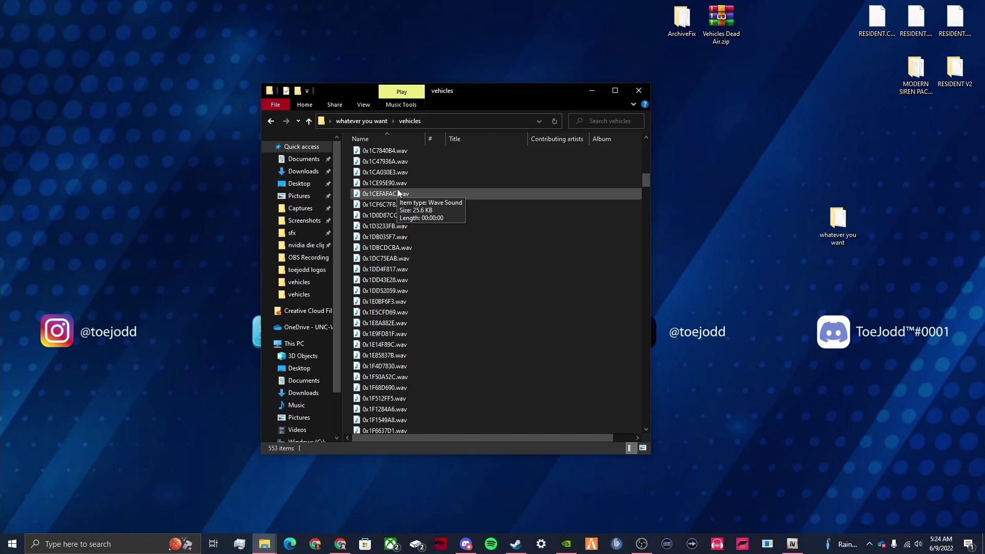
left_click_drag(645, 178, 631, 275)
left_click_drag(543, 98, 322, 96)
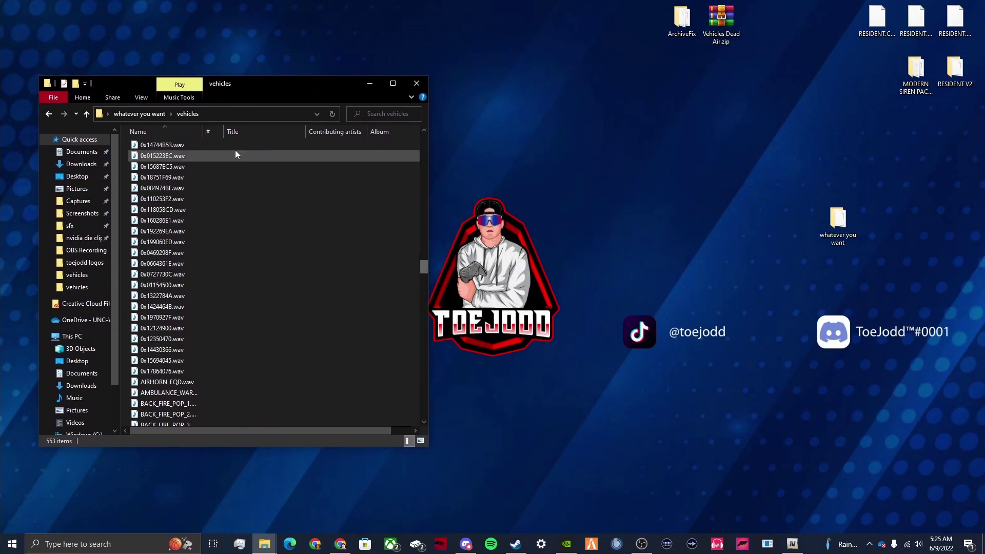
left_click(154, 116)
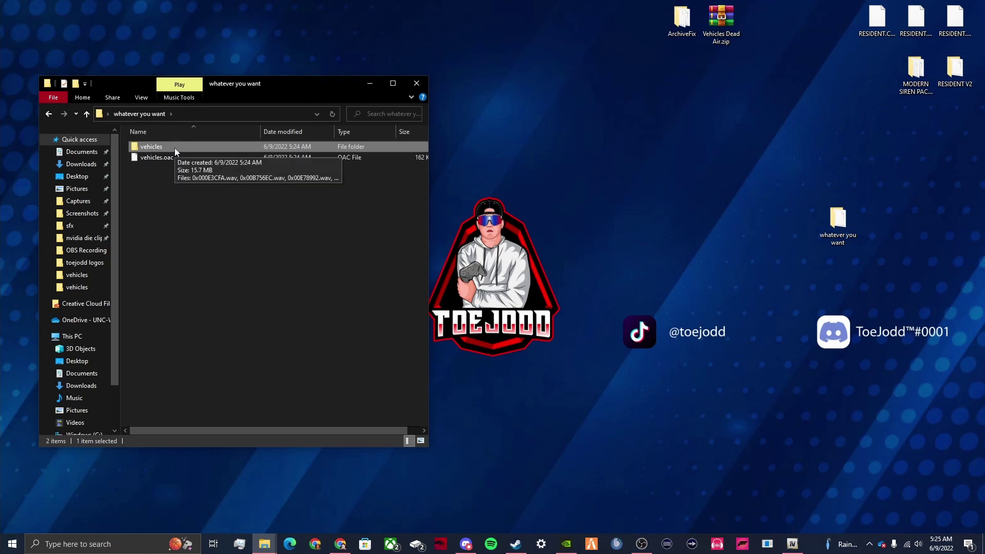
double_click(205, 147)
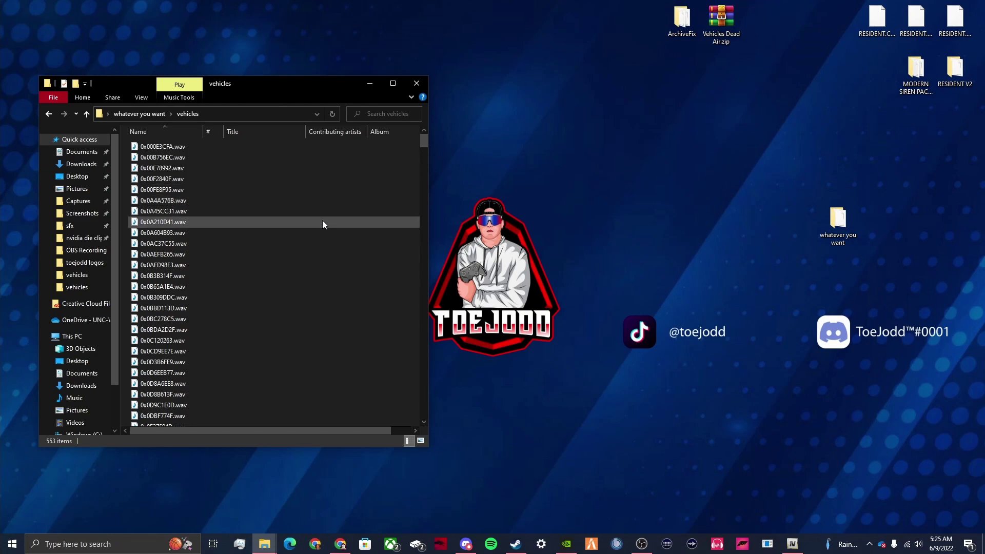
scroll(351, 211, "down", 3)
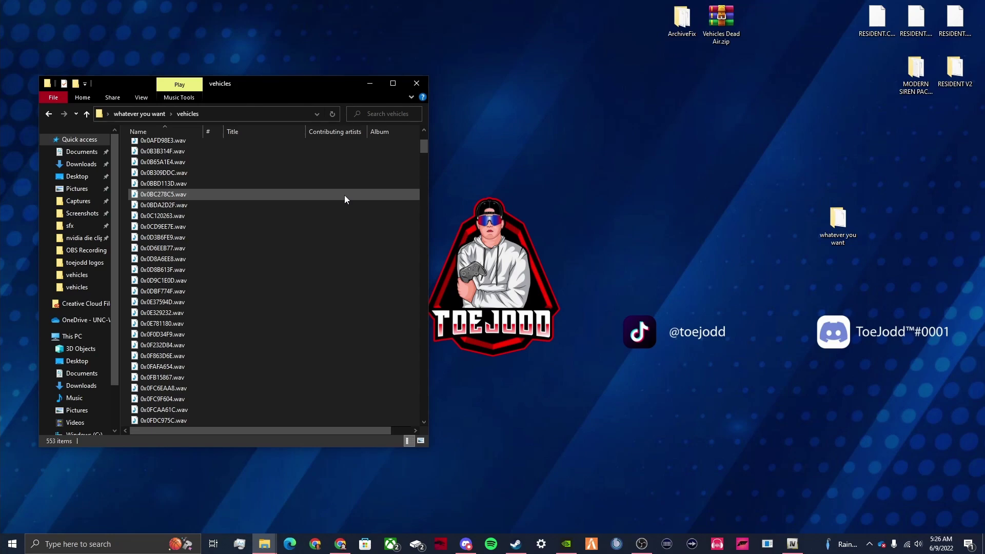
scroll(277, 248, "down", 3)
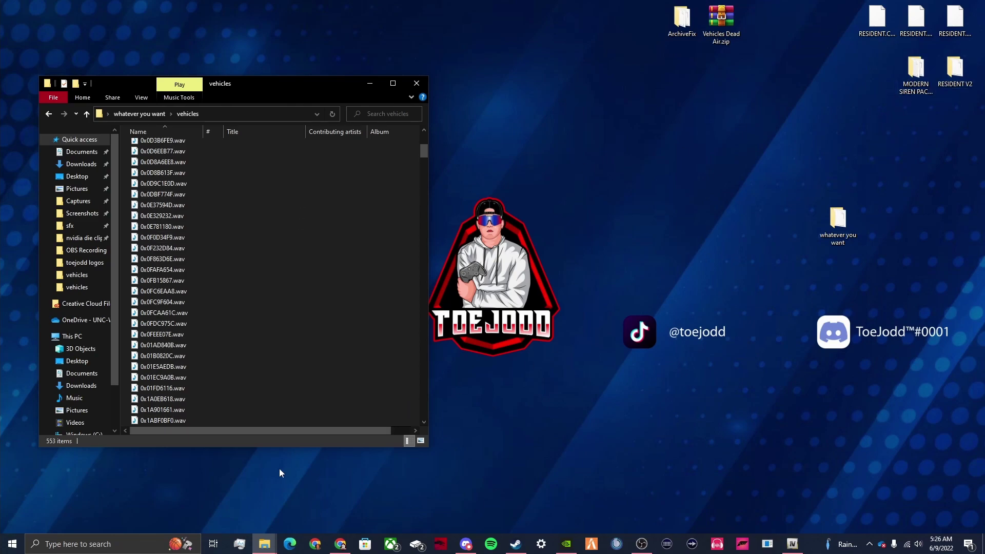
Step: Bring up the Whelen Cencom window beside the vehicles window and open WHELEN ENGINEERING from the MODERN SIREN PACK - 3.1.5 folder
mouse_move(265, 546)
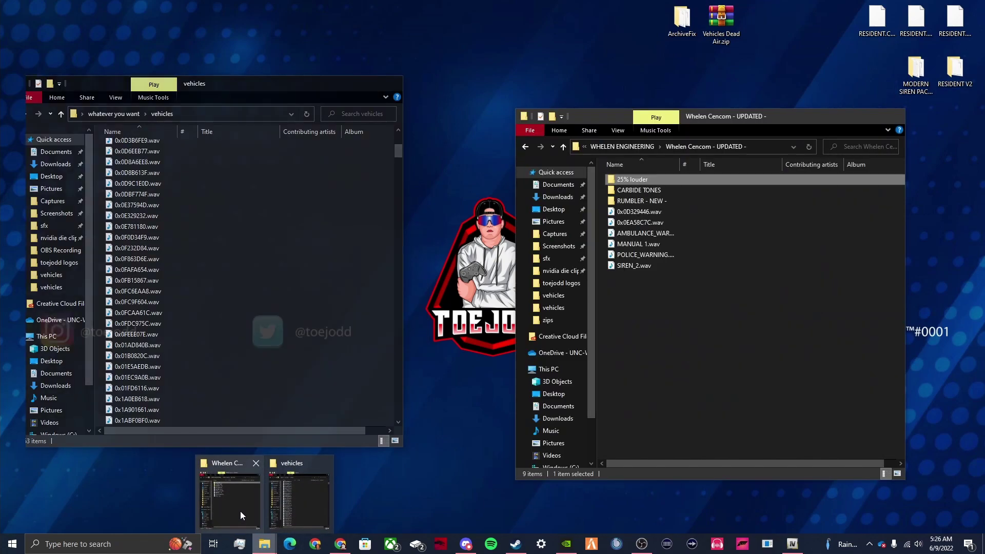
left_click(239, 510)
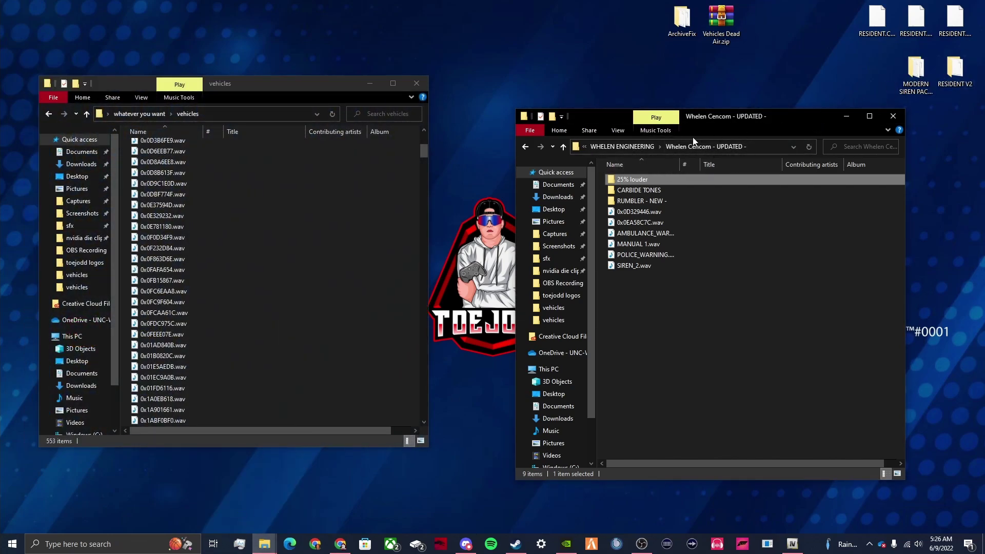
left_click(643, 147)
left_click(643, 147)
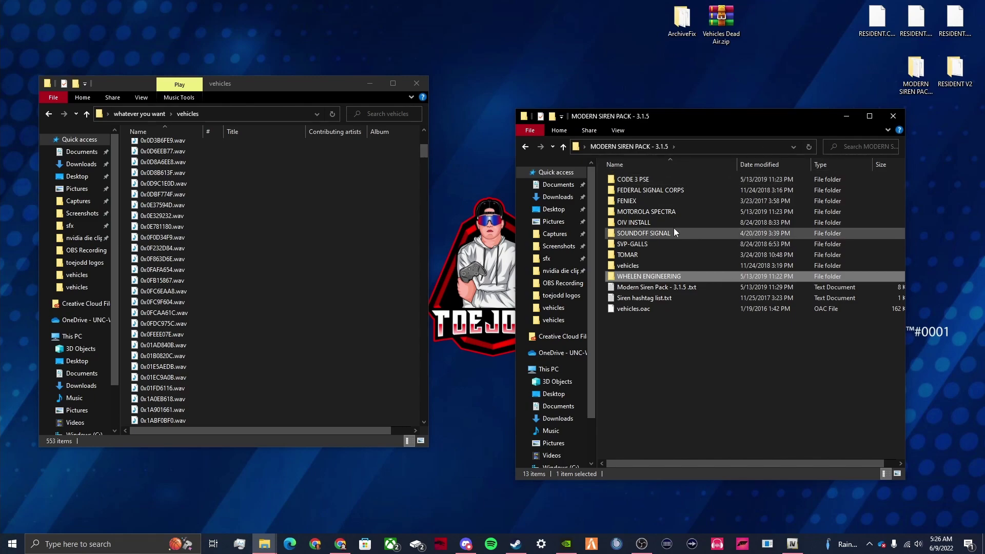
double_click(682, 277)
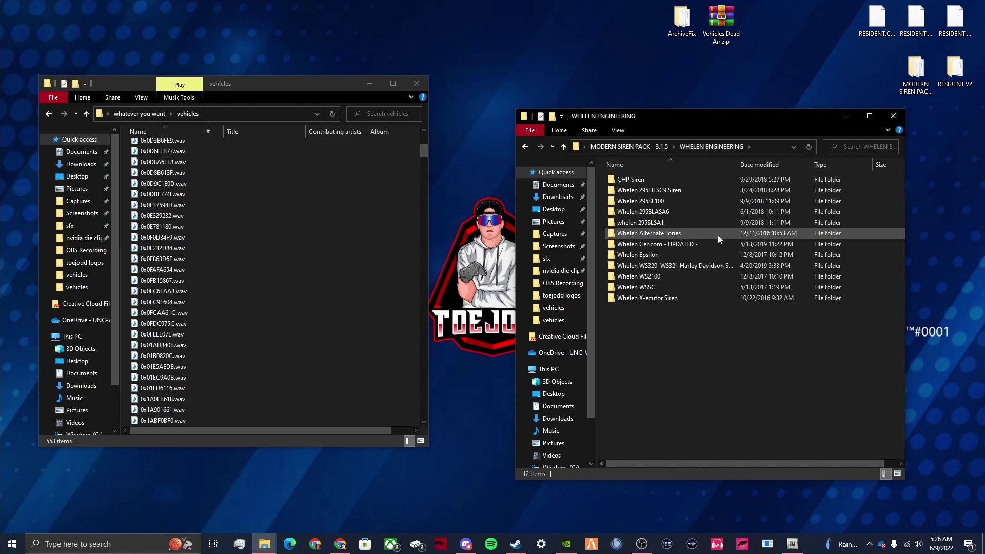
Step: Open the Whelen Cencom - UPDATED - folder and look over the siren WAV files it contains
double_click(680, 246)
left_click_drag(655, 287, 622, 211)
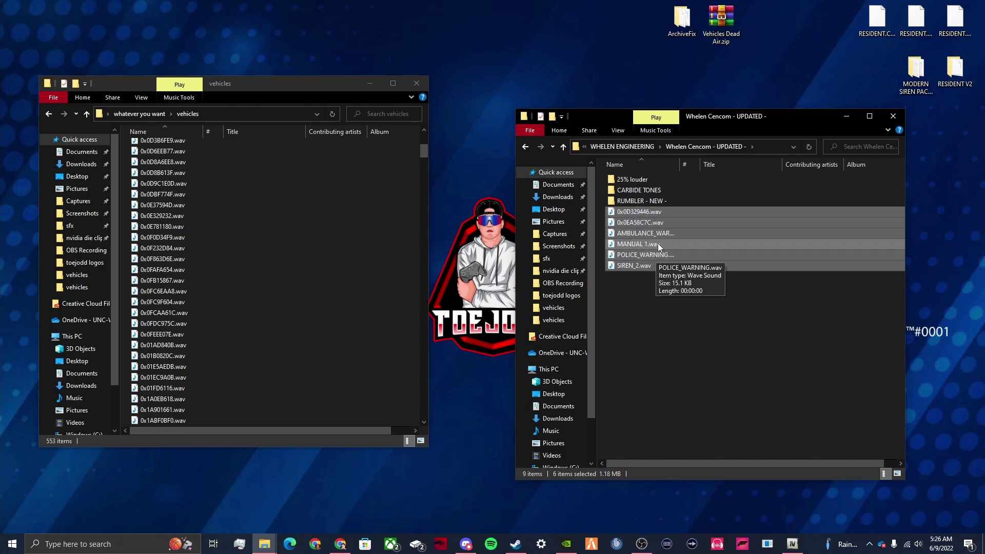
left_click(653, 292)
Step: Locate SIREN_2.wav in the exported vehicles folder and play both it and the siren pack's SIREN_2.wav for comparison
scroll(263, 281, "down", 20)
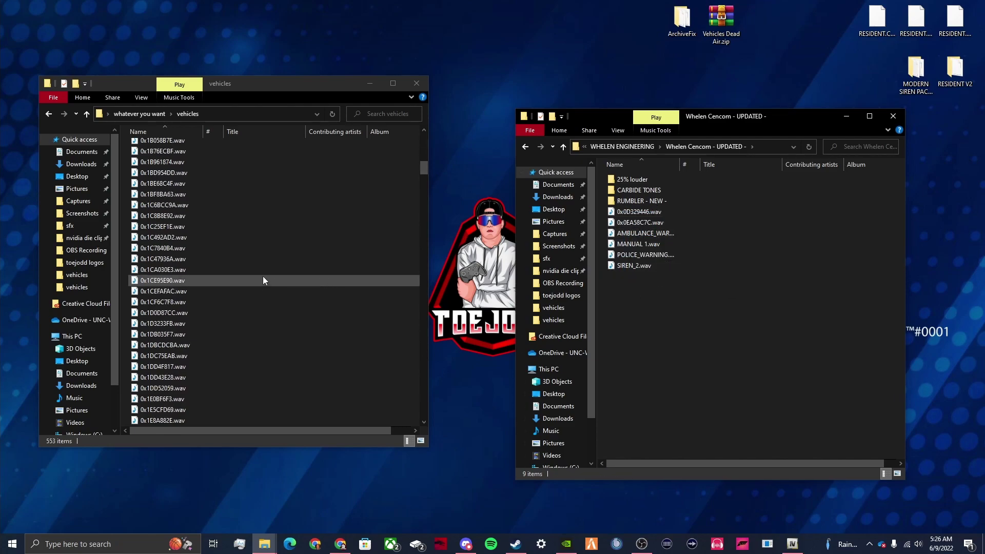
left_click(427, 188)
left_click_drag(426, 189, 422, 349)
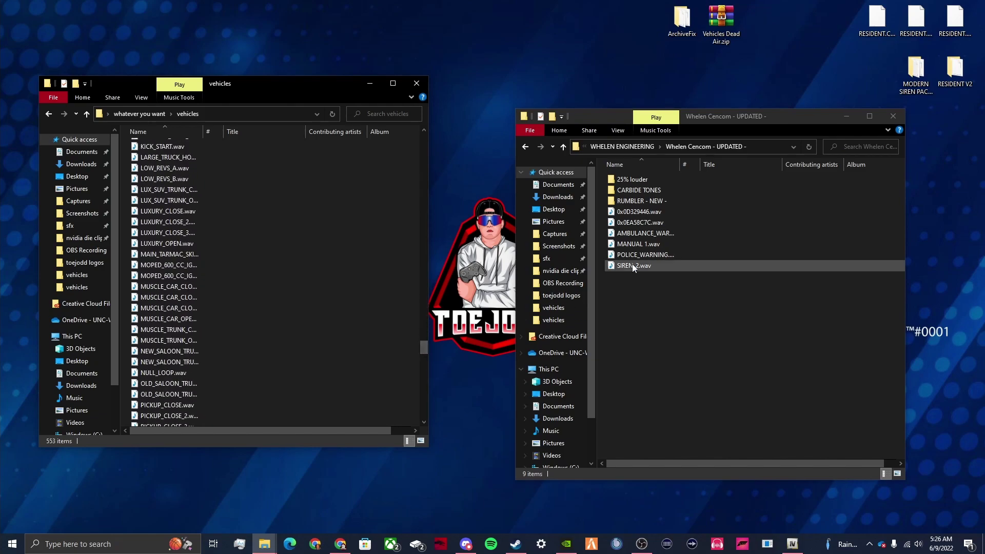
left_click_drag(425, 350, 414, 376)
double_click(186, 244)
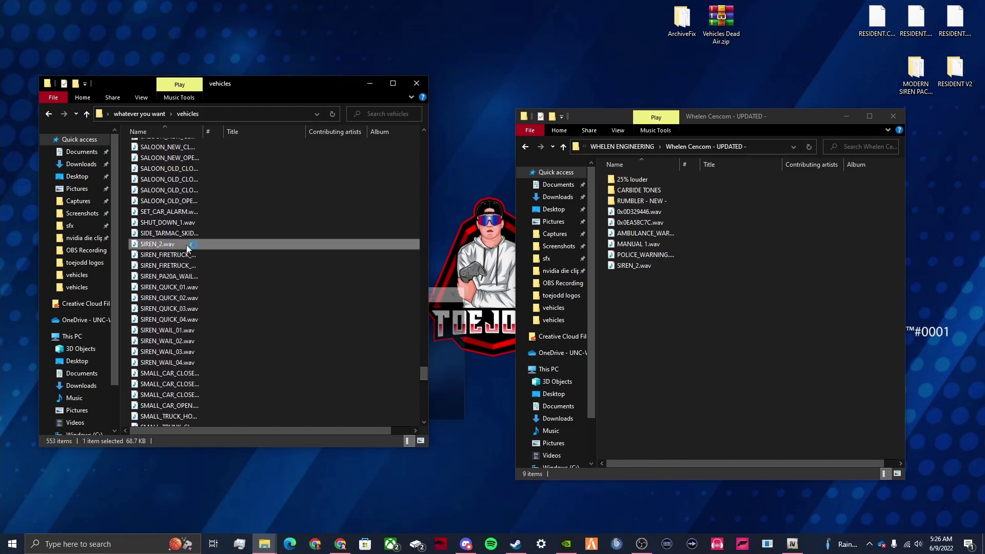
left_click(640, 267)
double_click(640, 267)
left_click(456, 294)
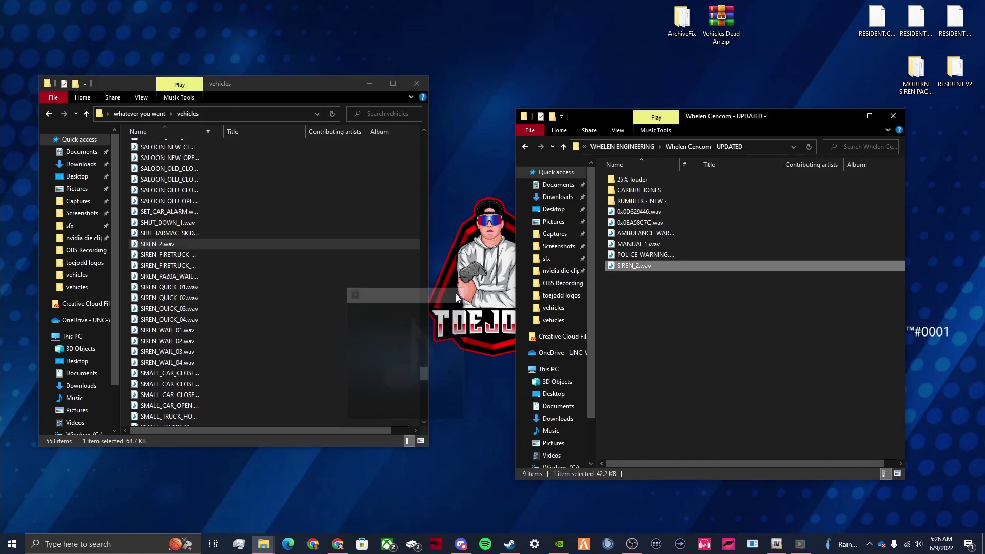
Step: Copy SIREN_2.wav from the Whelen Cencom folder into the vehicles folder, replacing the existing file
right_click(638, 266)
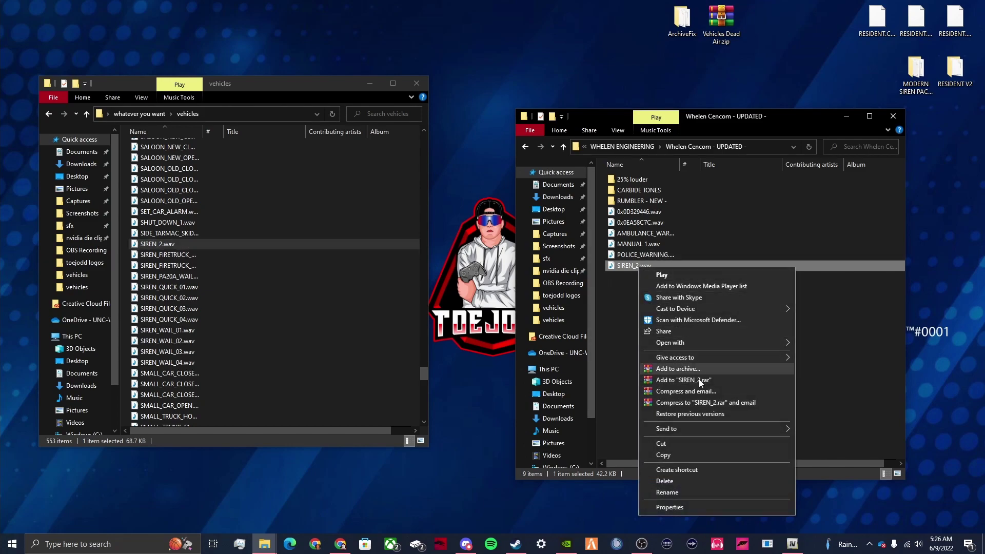
left_click(667, 455)
right_click(124, 251)
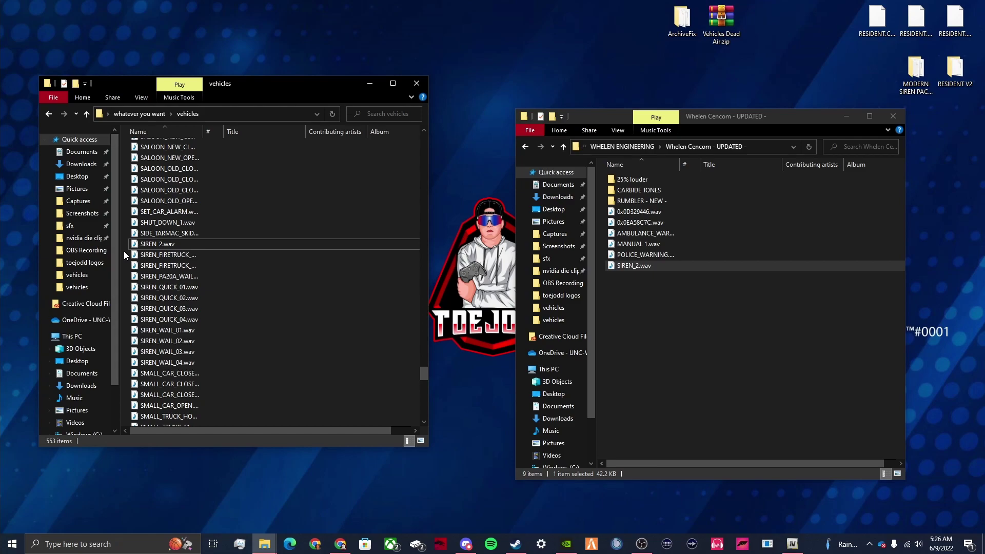
left_click(151, 322)
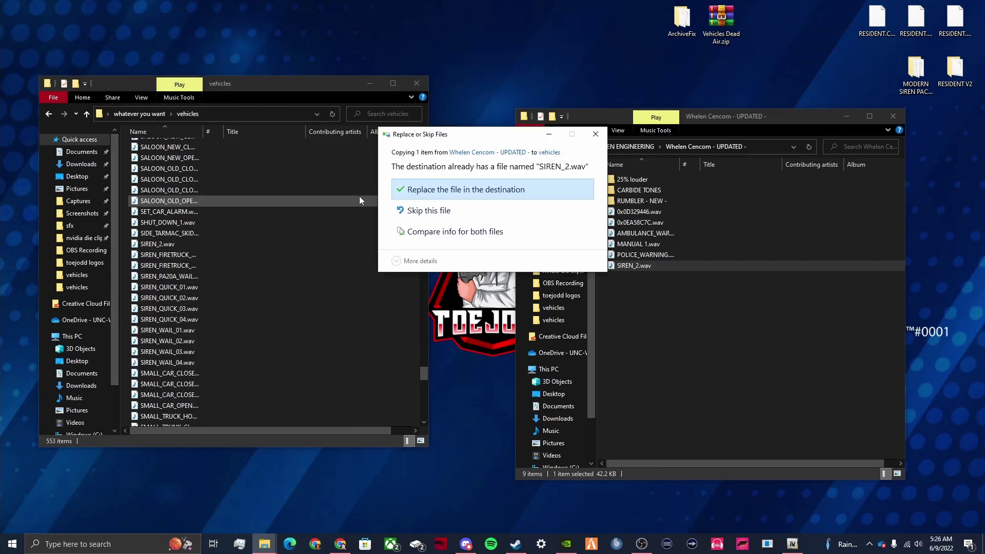
left_click(473, 199)
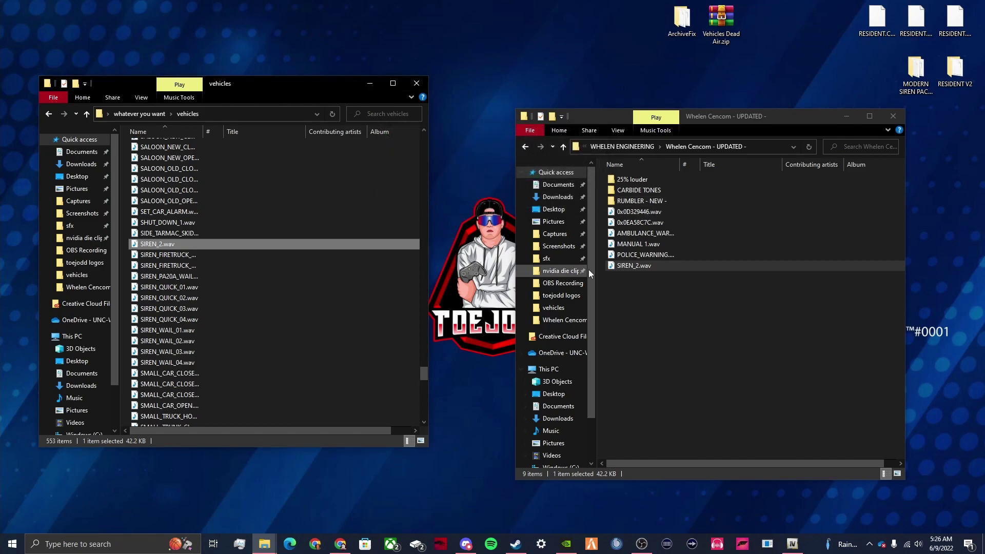
Step: Play the siren pack's POLICE_WARNING.wav, then find and play the file of the same name in the vehicles folder
double_click(656, 257)
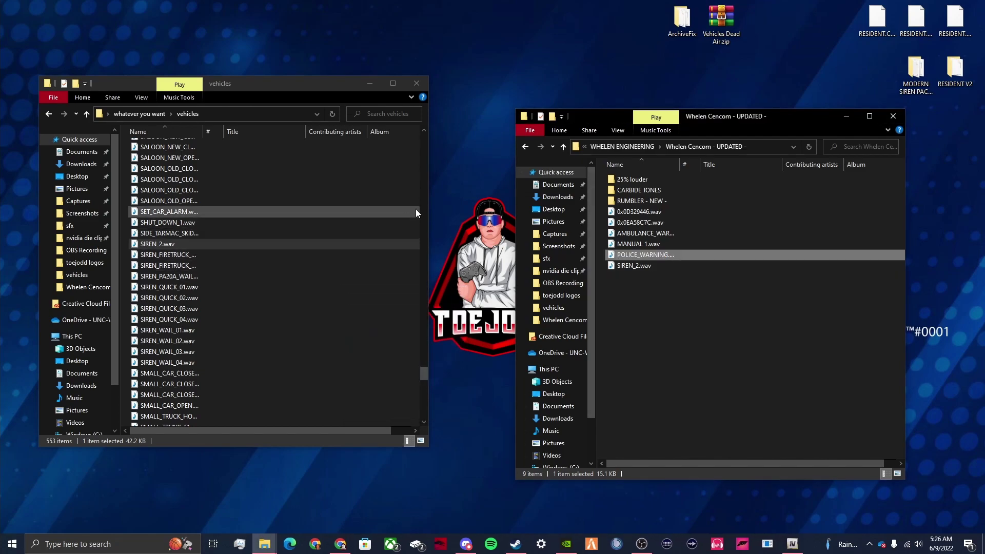
mouse_move(424, 374)
left_mouse_down()
mouse_move(417, 414)
mouse_move(415, 369)
left_mouse_up()
scroll(414, 359, "up", 4)
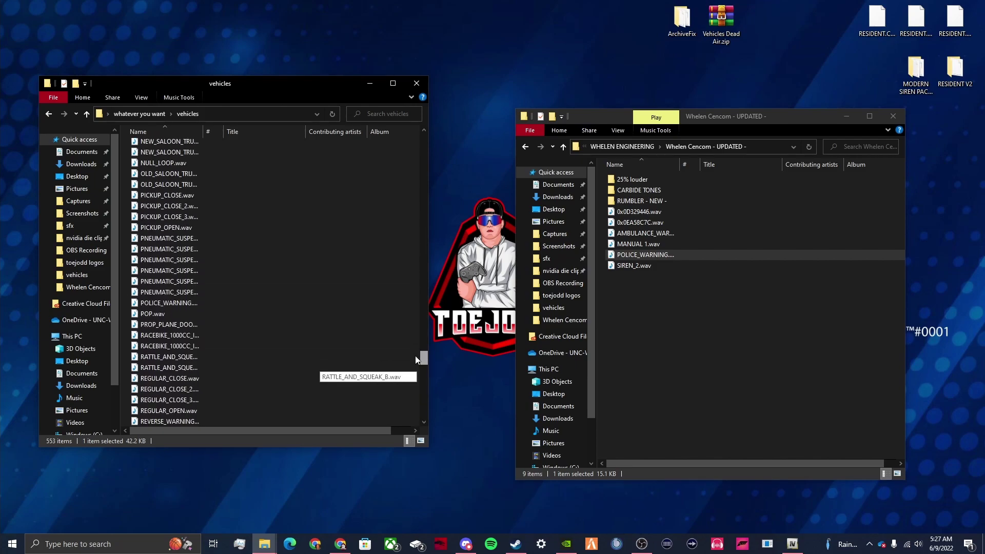
scroll(302, 265, "up", 5)
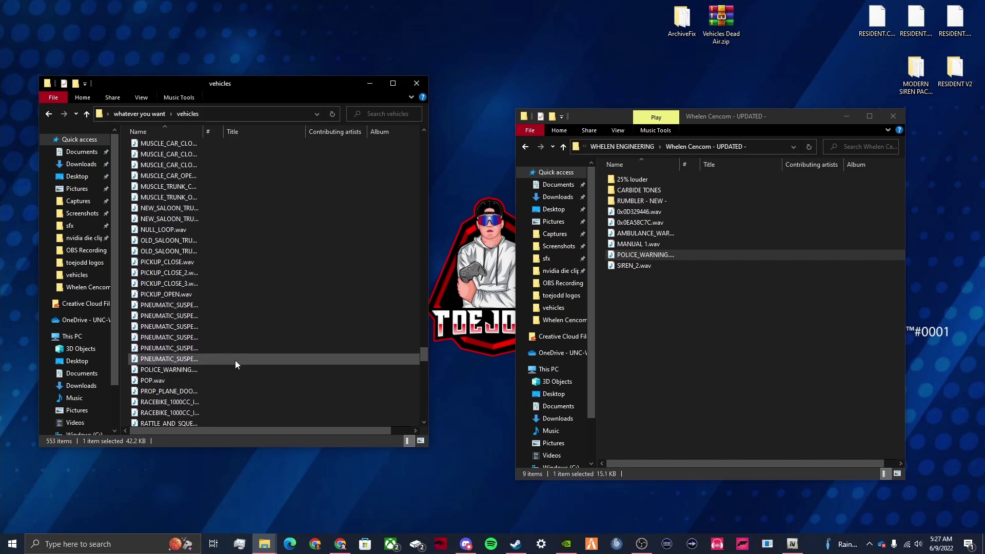
double_click(202, 369)
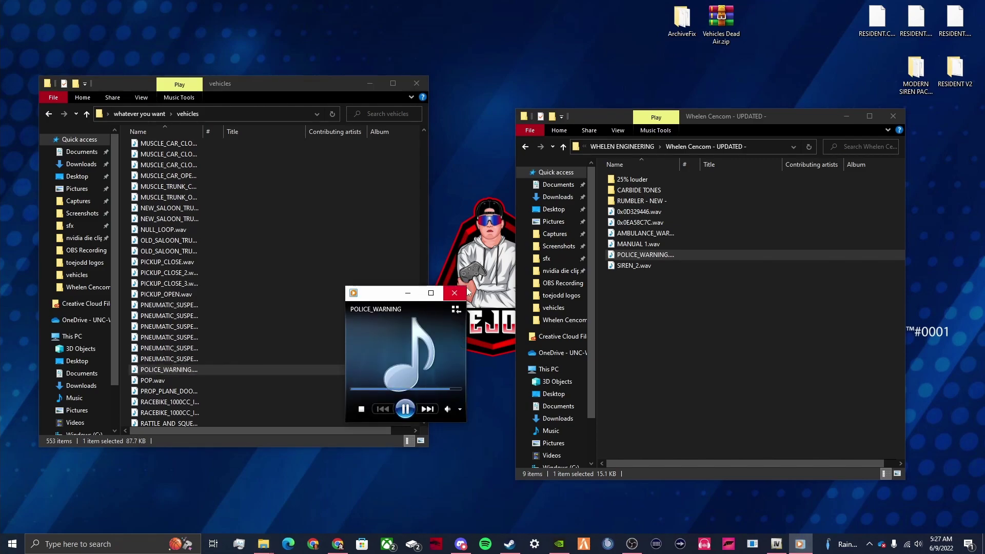
left_click(455, 293)
Step: Copy POLICE_WARNING.wav from the Whelen Cencom folder into the vehicles folder, replacing the existing file
right_click(657, 256)
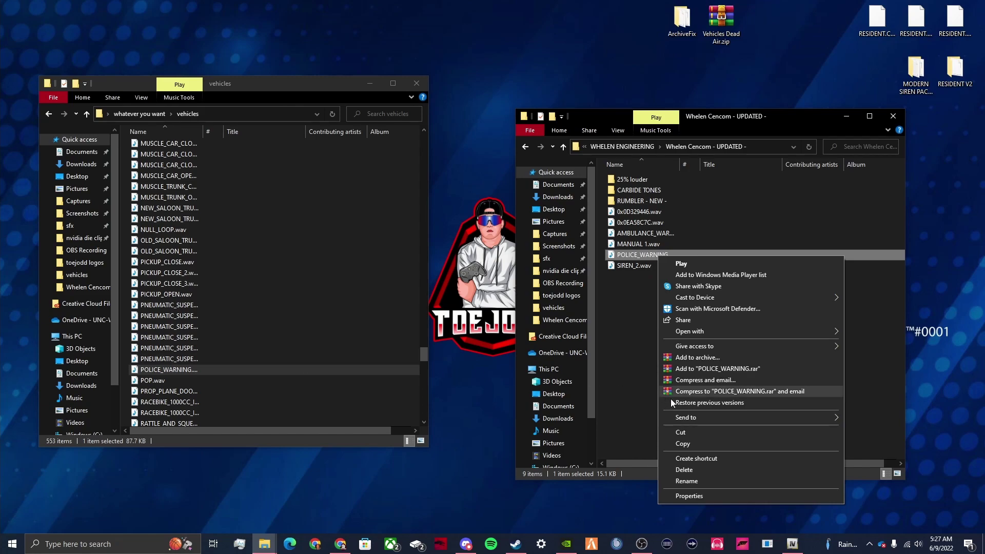
left_click(688, 444)
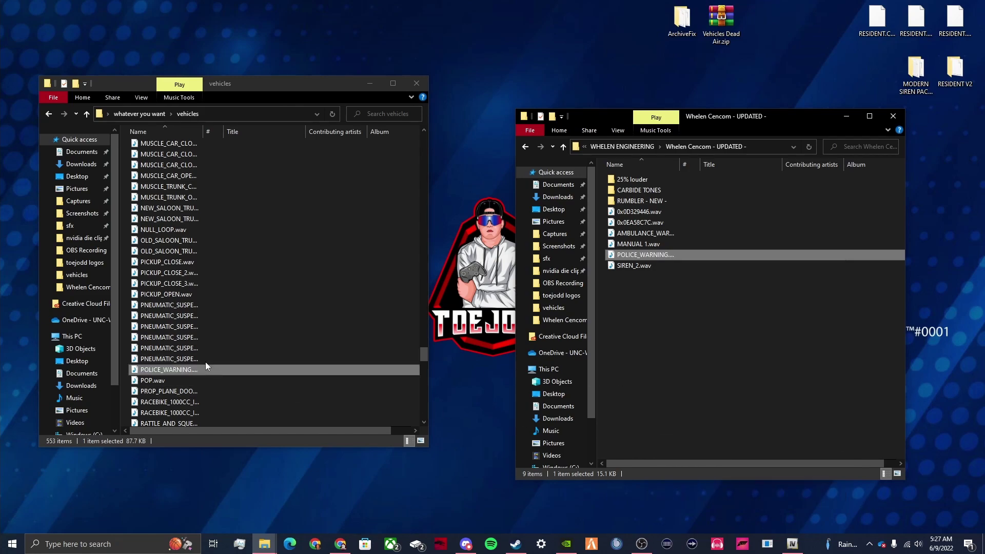
right_click(124, 361)
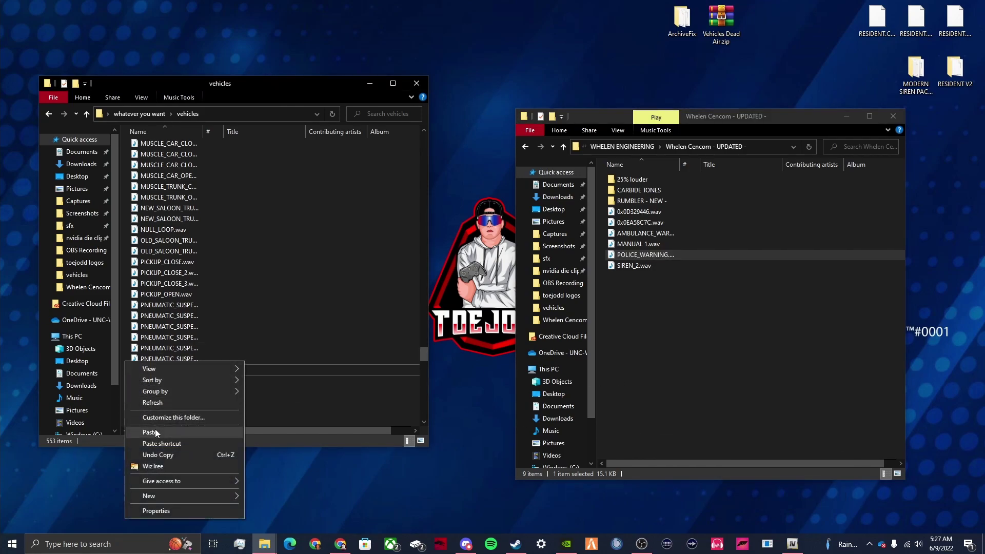
left_click(155, 429)
left_click(474, 200)
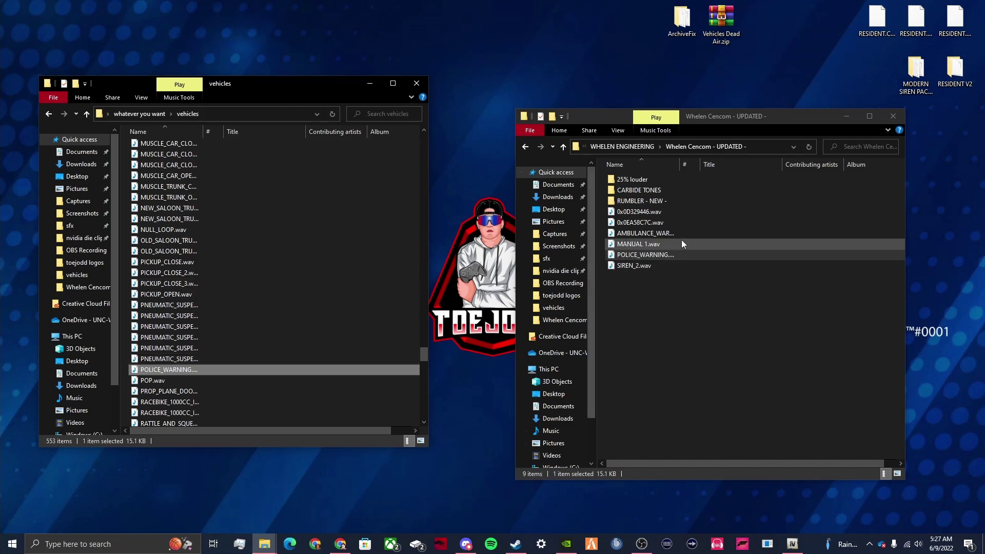
Step: Play MANUAL 1.wav, AMBULANCE_WARNING.wav, 0x0D329446.wav and 0x0EA58C7C.wav from the Whelen Cencom folder to identify their tones
double_click(654, 242)
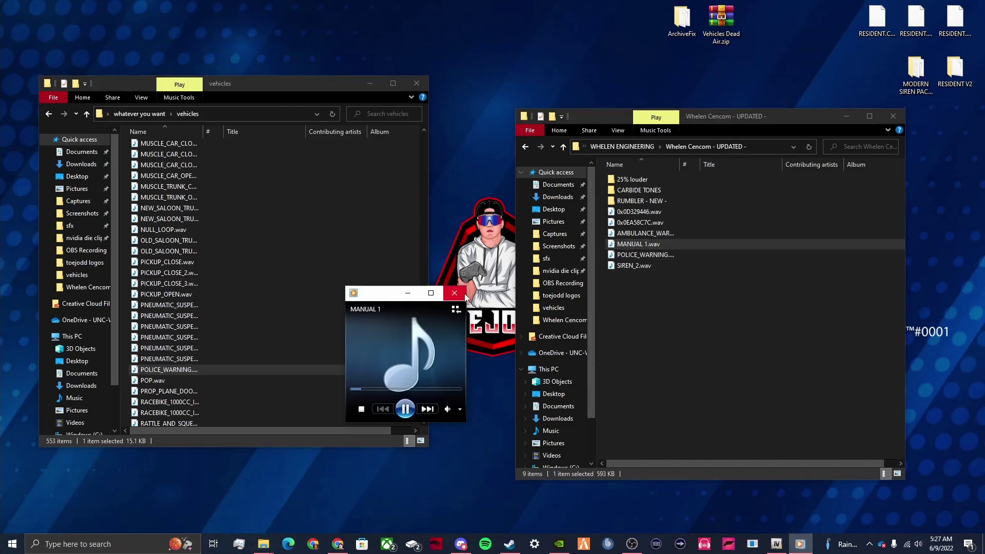
left_click(463, 295)
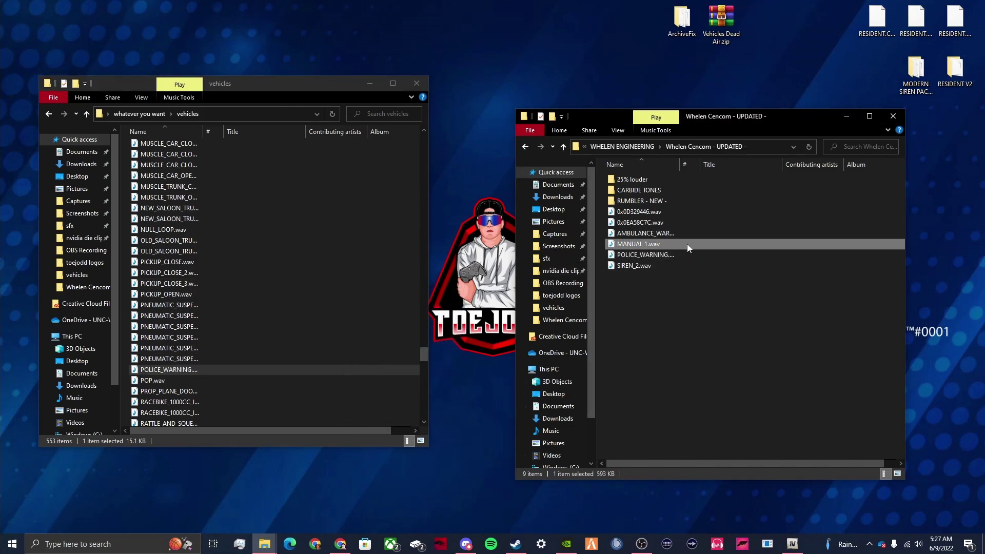
double_click(656, 233)
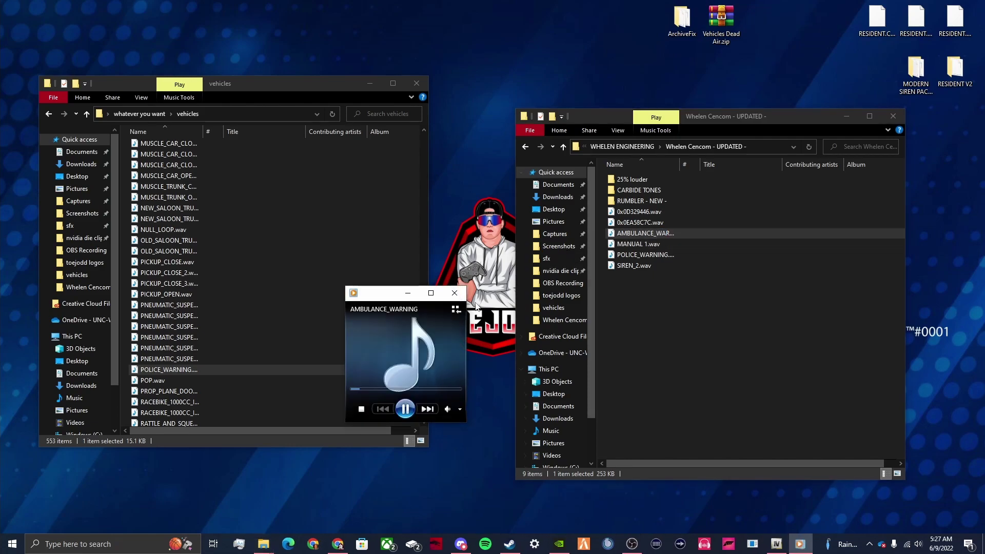
left_click(454, 292)
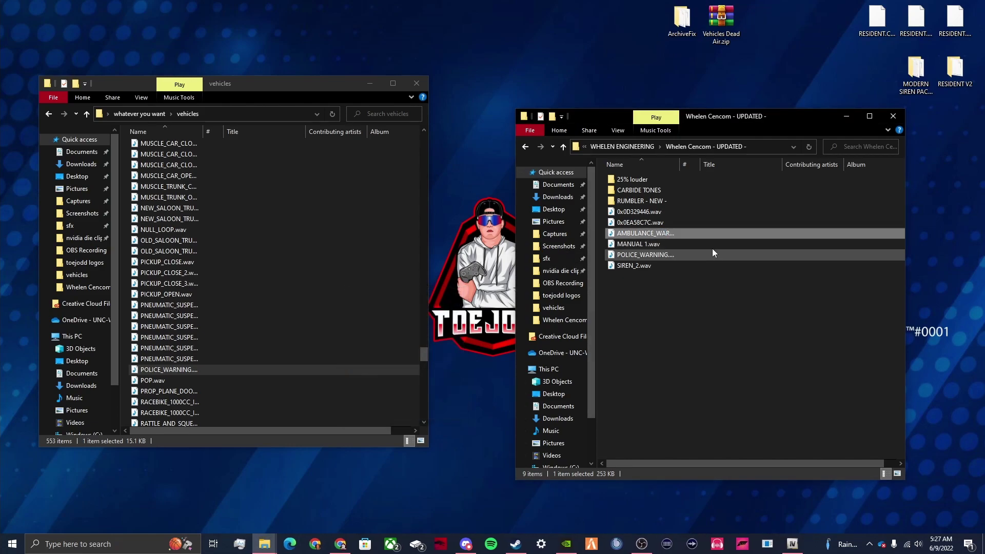
double_click(637, 213)
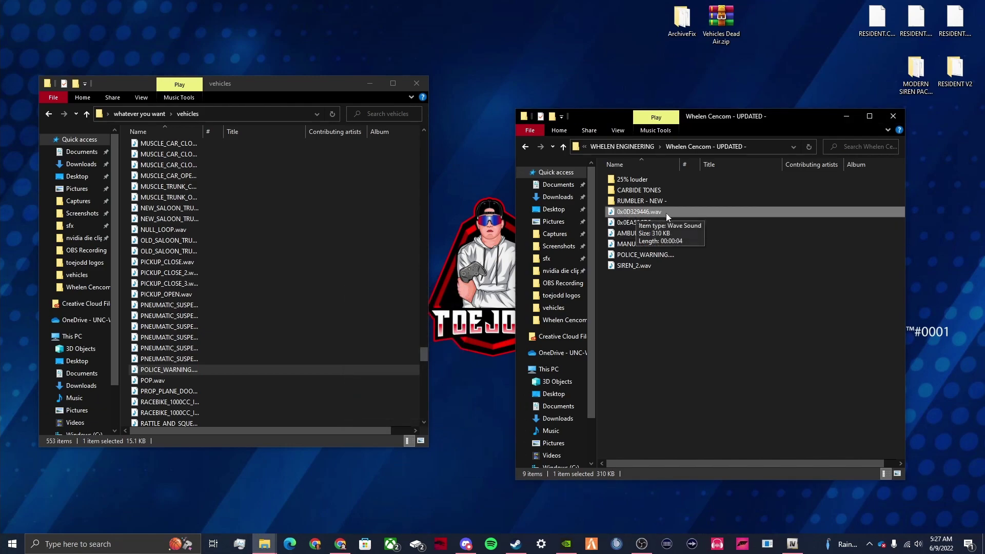
double_click(636, 222)
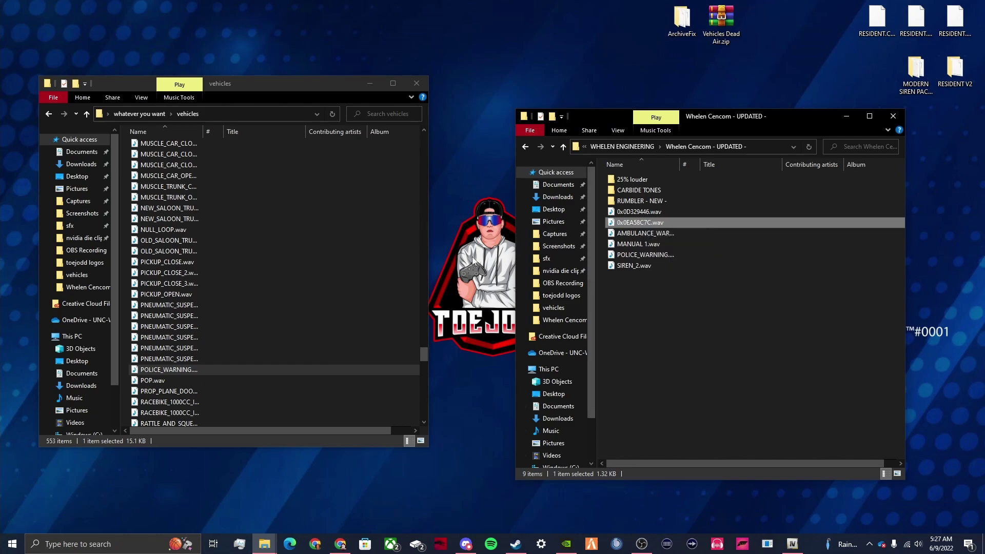
Step: Replay the pack's 0x0D329446.wav and compare it with SIREN_PA20A_WAIL.wav in the vehicles folder
scroll(328, 262, "down", 3)
scroll(322, 277, "down", 3)
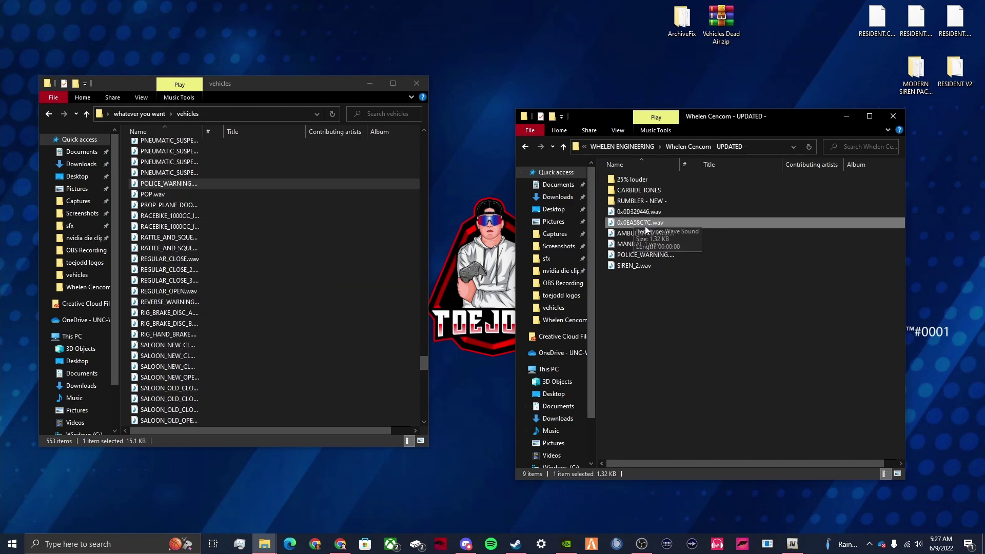
double_click(636, 212)
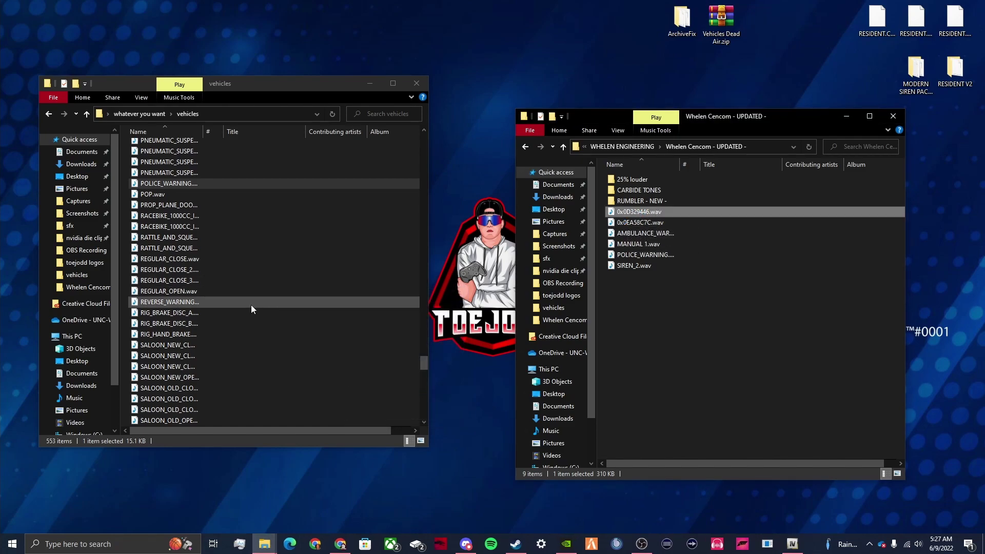
scroll(281, 312, "down", 3)
scroll(280, 314, "down", 2)
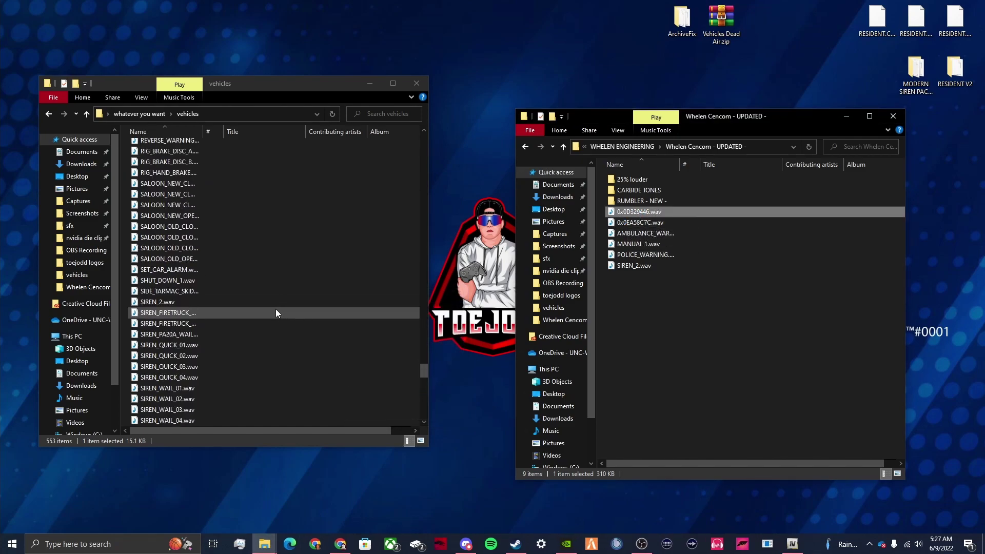
left_click(200, 335)
double_click(200, 335)
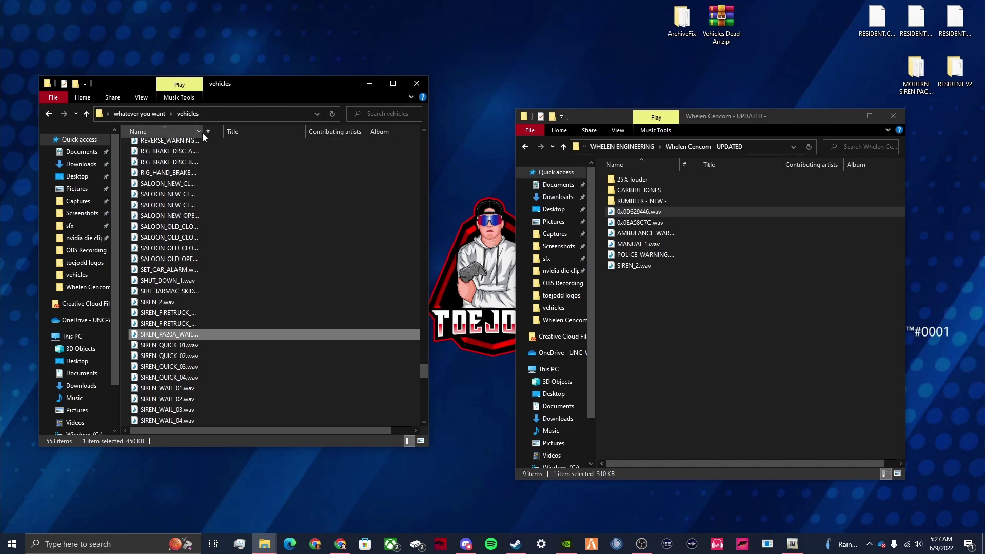
Step: Widen the vehicles window's Name column to show full file names and rename the pack's 0x0D329446.wav to SIREN_PA20A_WAIL.wav
left_click_drag(202, 133, 232, 132)
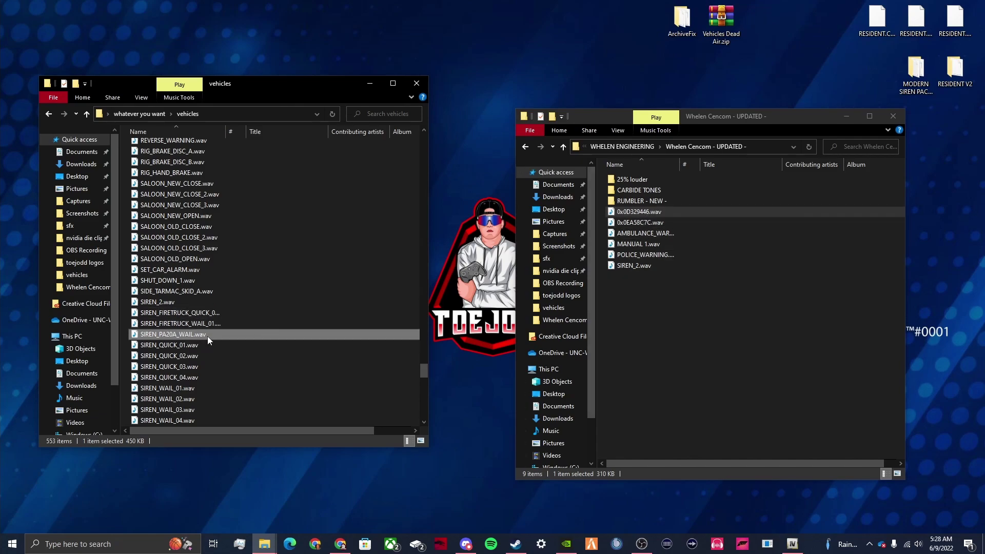
left_click(665, 210)
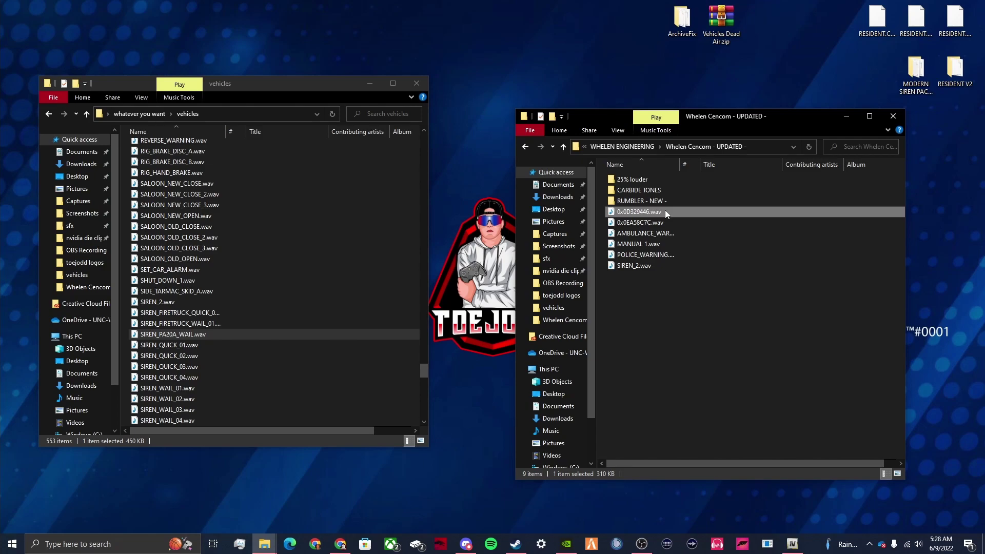
right_click(663, 212)
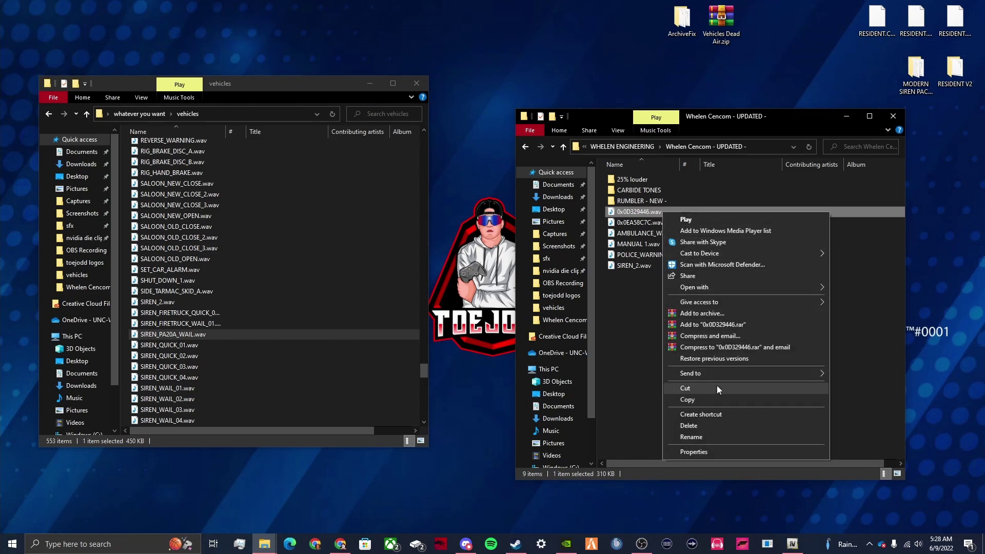
left_click(707, 437)
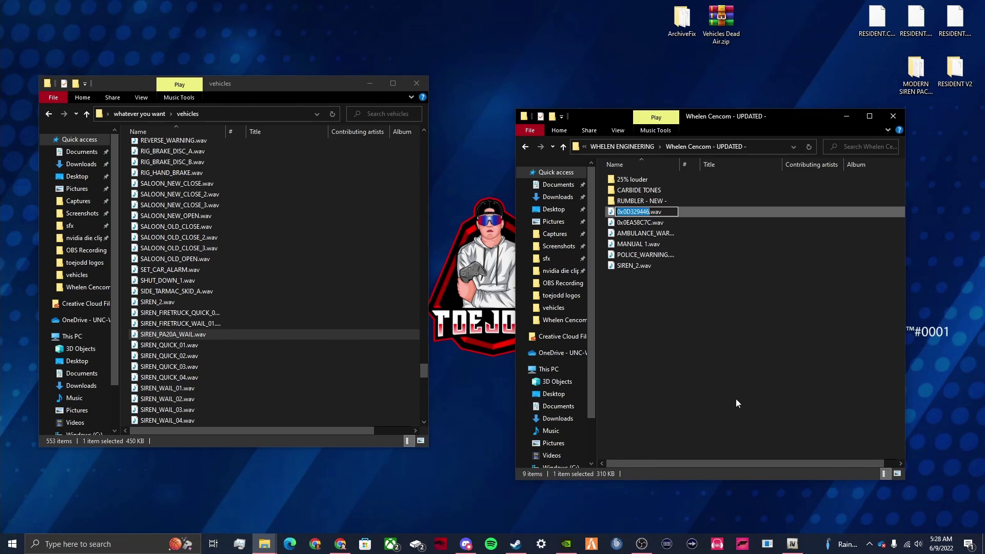
type("siren")
key("BackSpace")
key("BackSpace")
key("BackSpace")
key("BackSpace")
key("BackSpace")
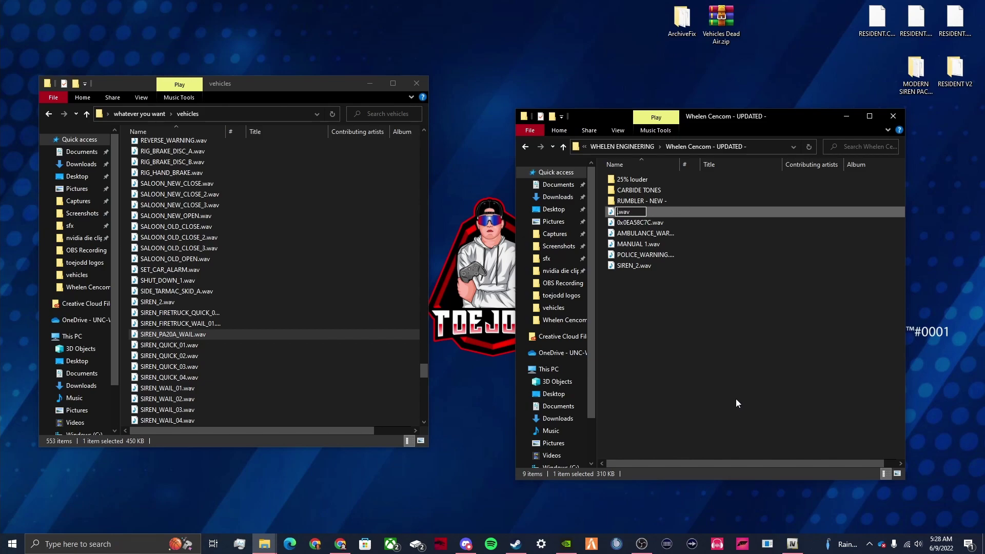
type("SIREN_PA20A_WA")
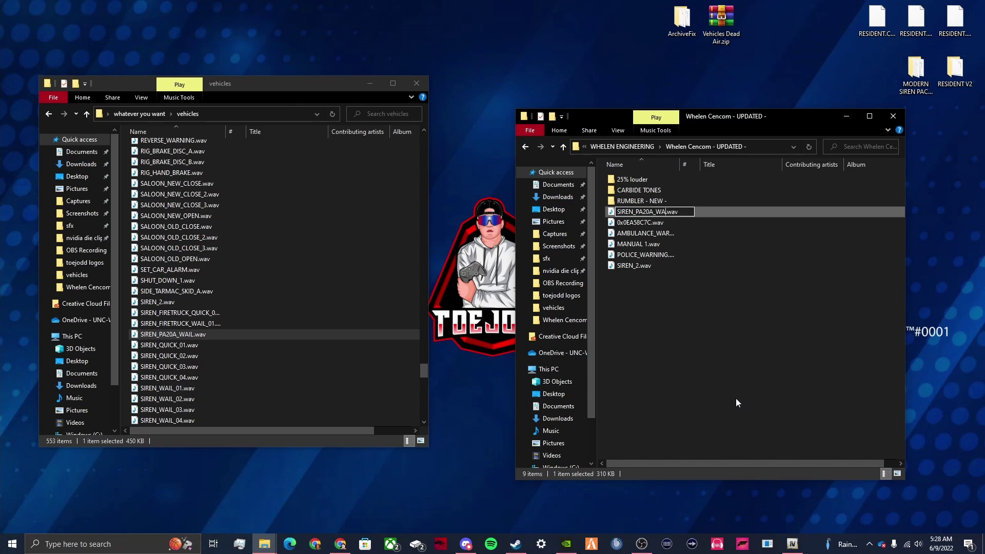
key("Return")
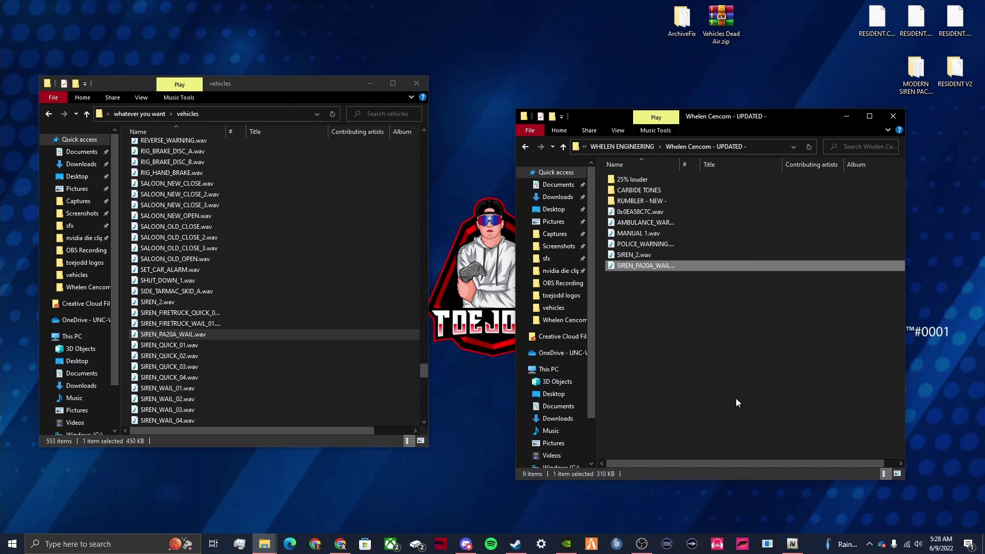
Step: Copy SIREN_PA20A_WAIL.wav from the Whelen Cencom folder into the vehicles folder, replacing the existing file
right_click(640, 266)
left_click(672, 451)
left_click(124, 323)
right_click(125, 323)
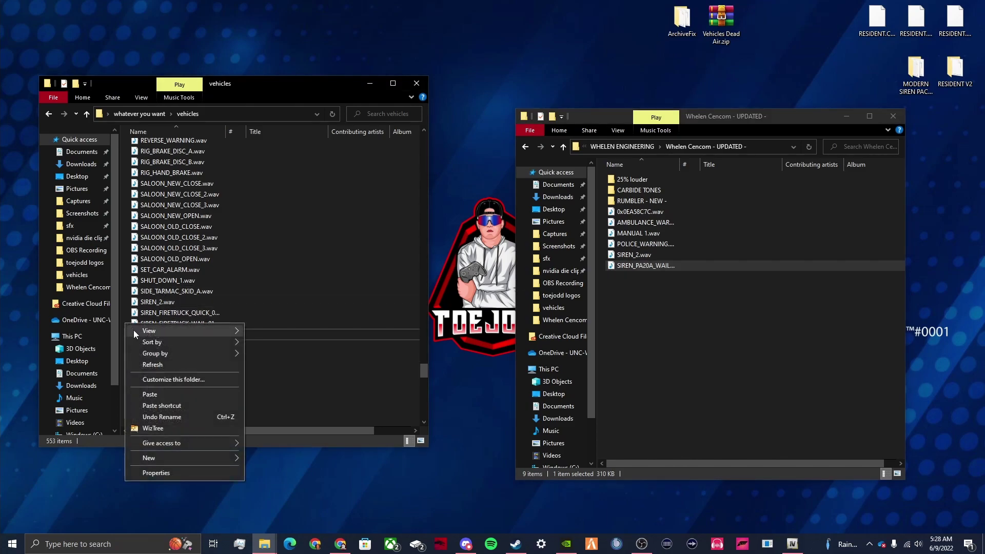
left_click(171, 390)
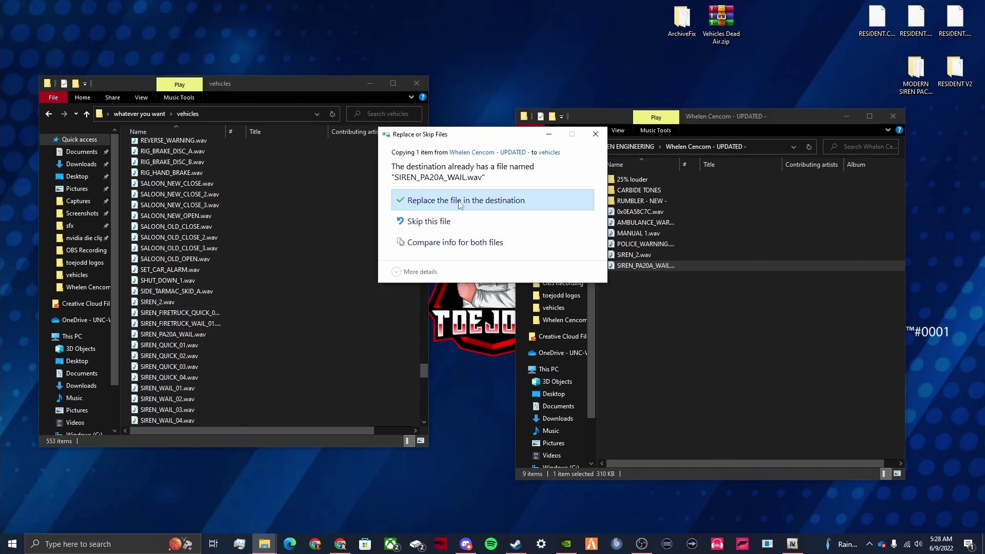
left_click(460, 205)
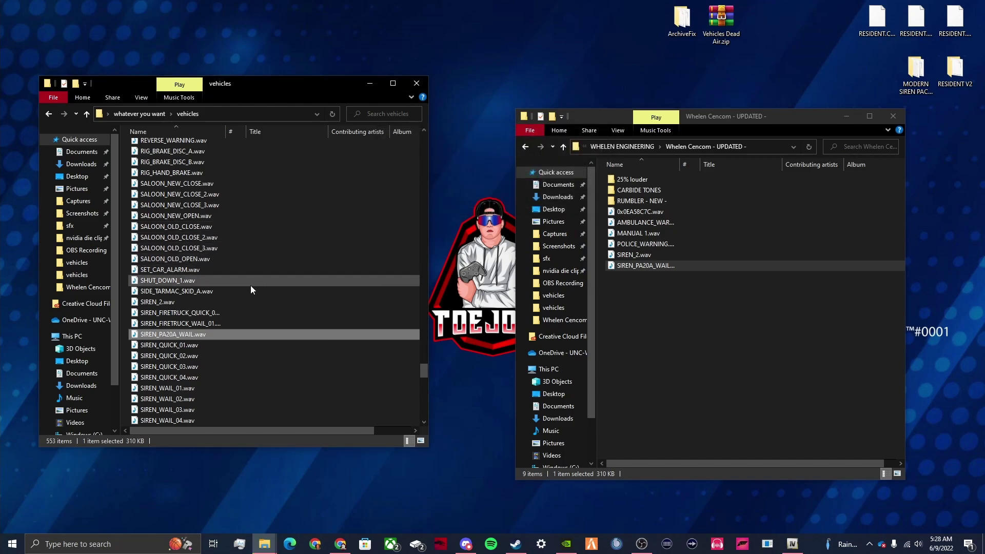
Step: Play the replaced SIREN_PA20A_WAIL.wav, the pack's 0x0EA58C7C.wav and the vehicles folder's HORN_01.wav, and locate AIRHORN_EQD.wav in the vehicles folder
double_click(205, 333)
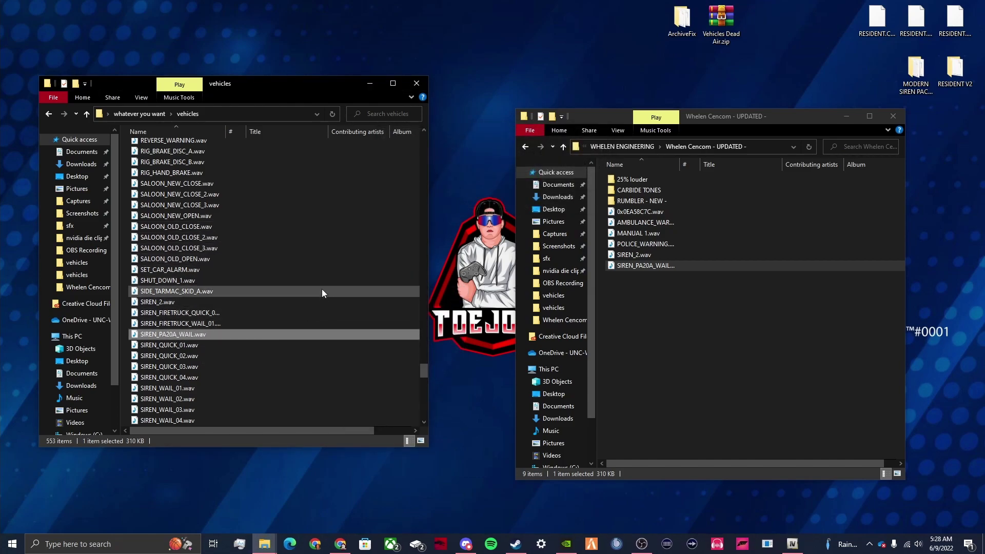
double_click(643, 214)
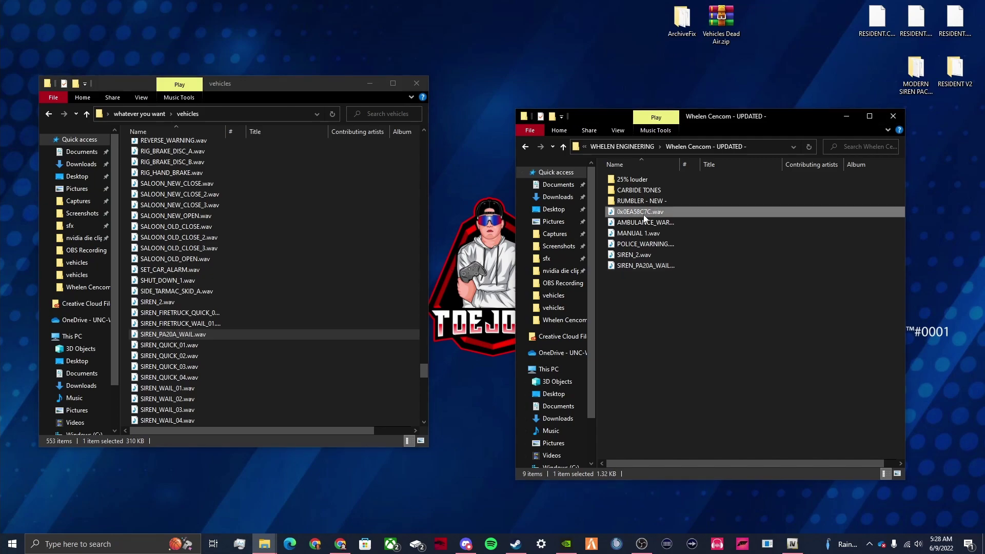
left_click(418, 285)
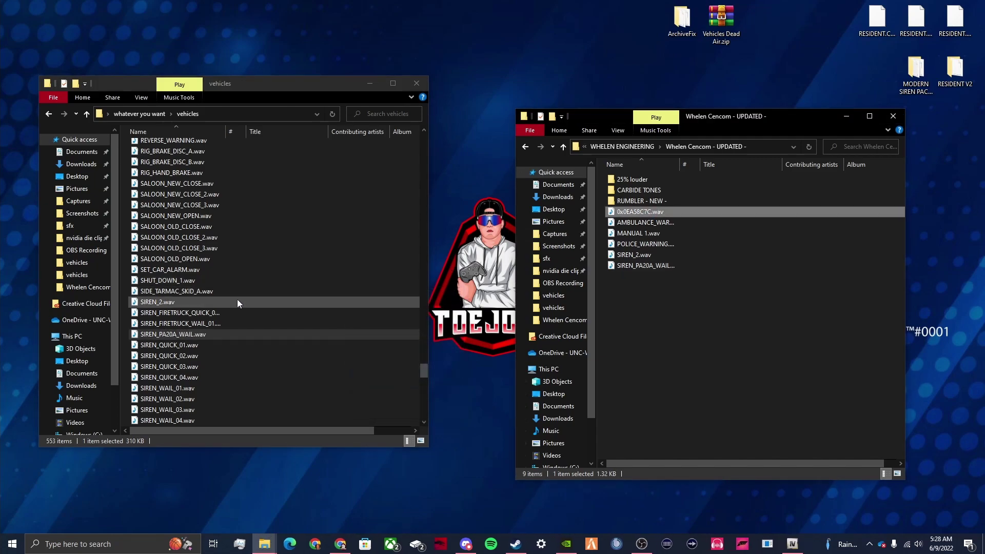
scroll(251, 293, "up", 5)
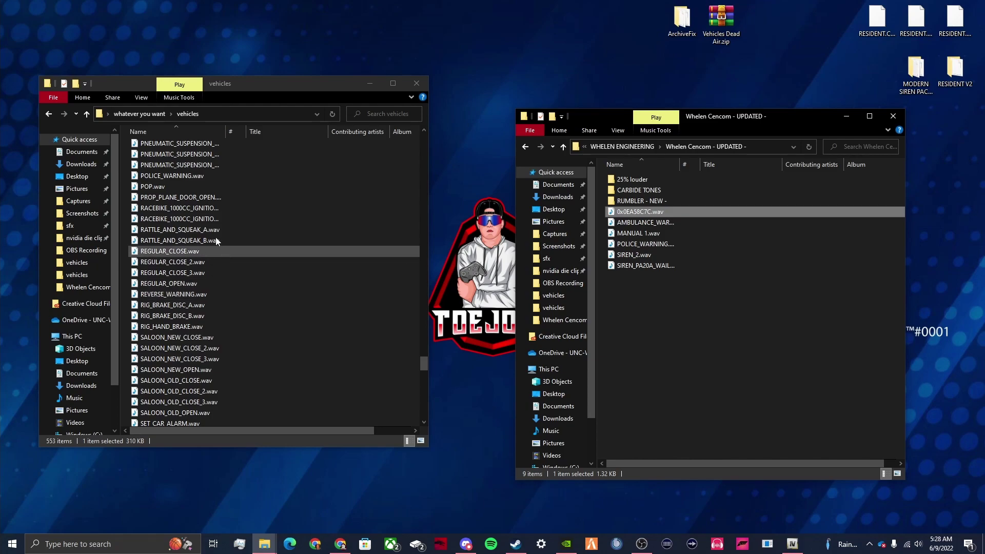
scroll(277, 280, "up", 10)
scroll(279, 291, "up", 12)
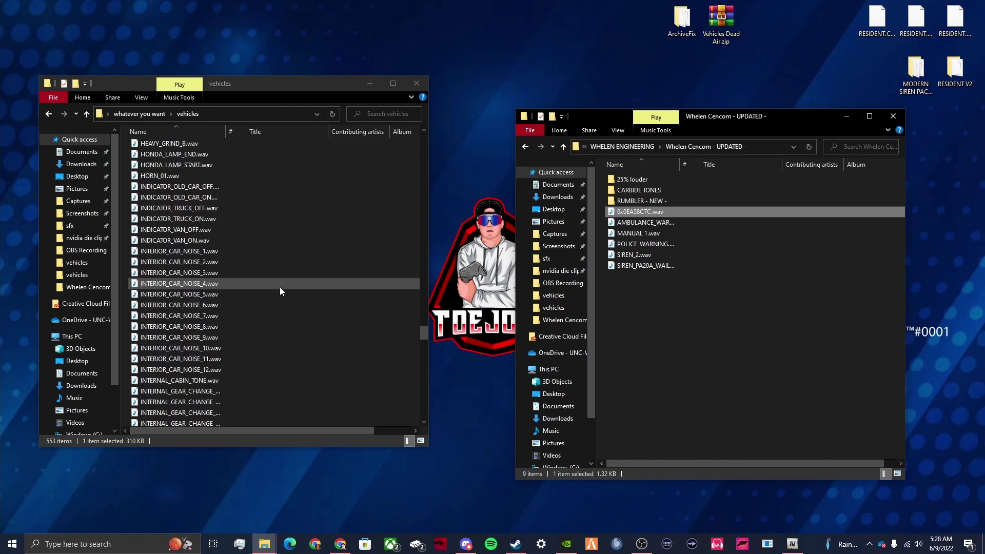
double_click(167, 338)
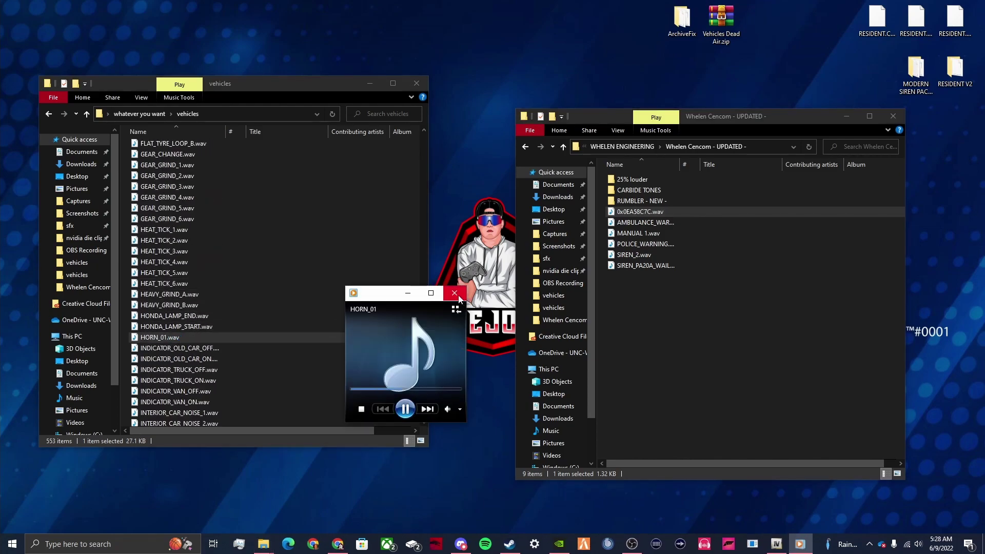
left_click_drag(423, 323, 430, 272)
left_click(166, 198)
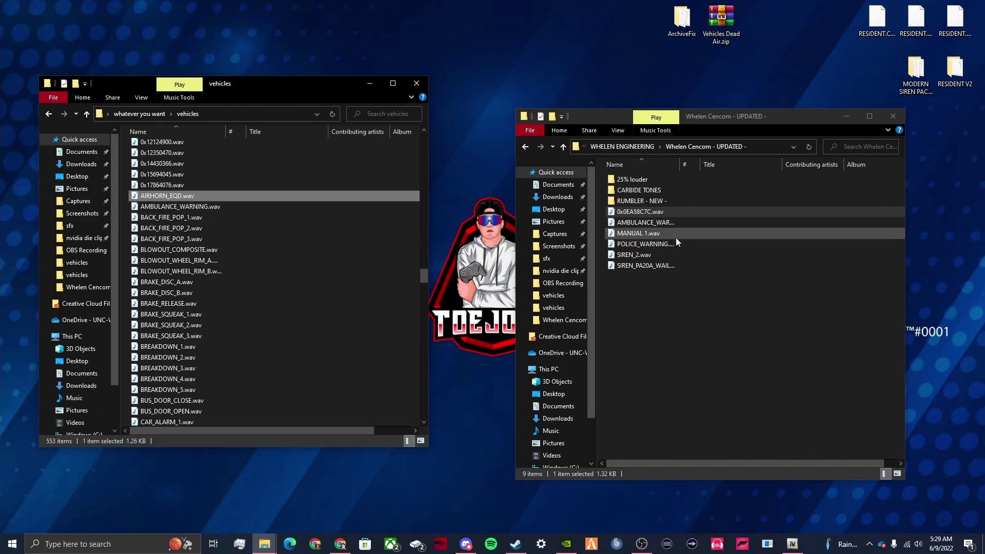
Step: Widen the Whelen Cencom window's Name column and rename the pack's 0x0EA58C7C.wav to AIRHORN_EQD.wav
left_click_drag(680, 166, 728, 165)
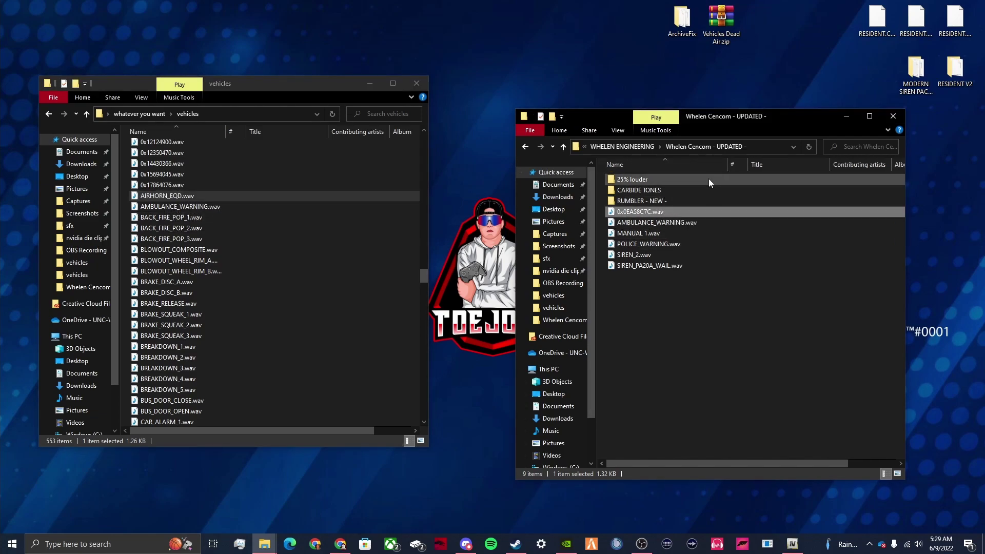
right_click(624, 215)
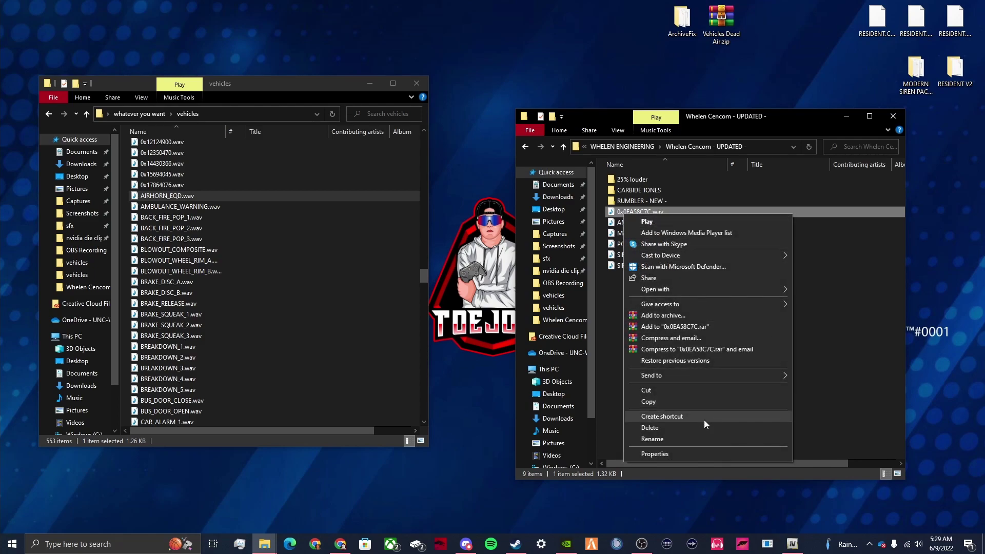
left_click(669, 439)
type("airho")
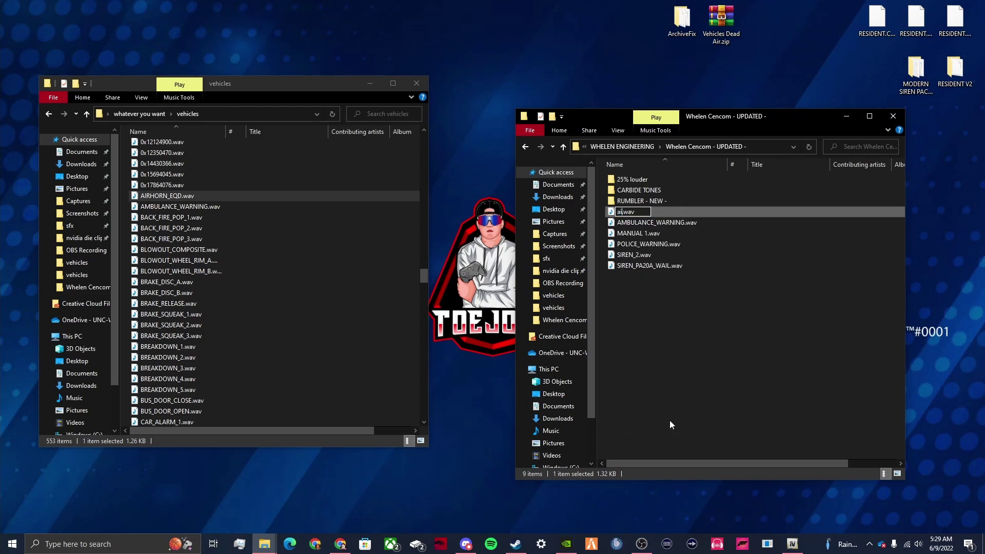
key("BackSpace")
key("BackSpace")
key("BackSpace")
key("BackSpace")
key("BackSpace")
key("BackSpace")
key("BackSpace")
type("AIRHORN_EQD")
key("Return")
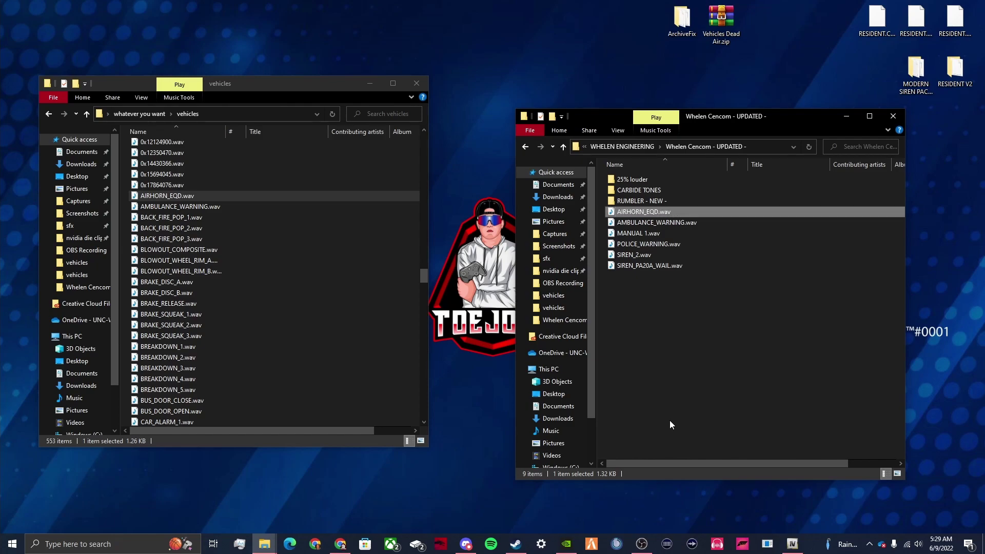
Step: Copy AIRHORN_EQD.wav into the vehicles folder, replacing the existing file, and close the Whelen Cencom window
right_click(633, 215)
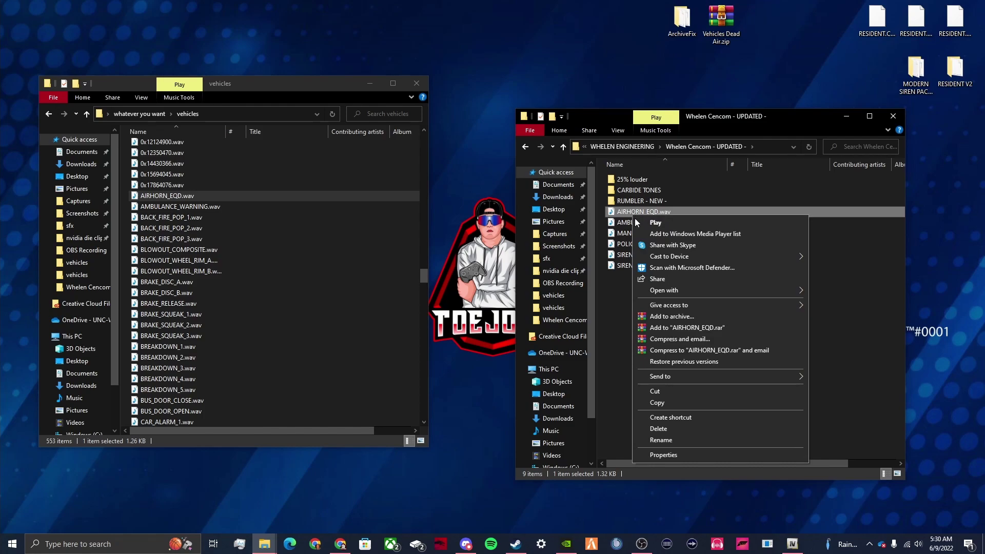
left_click(673, 403)
right_click(125, 208)
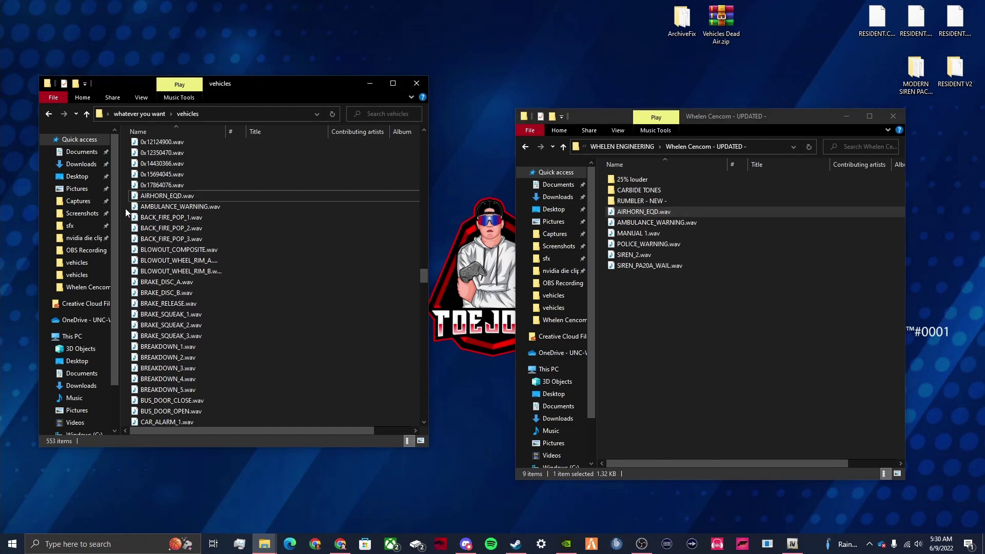
left_click(171, 279)
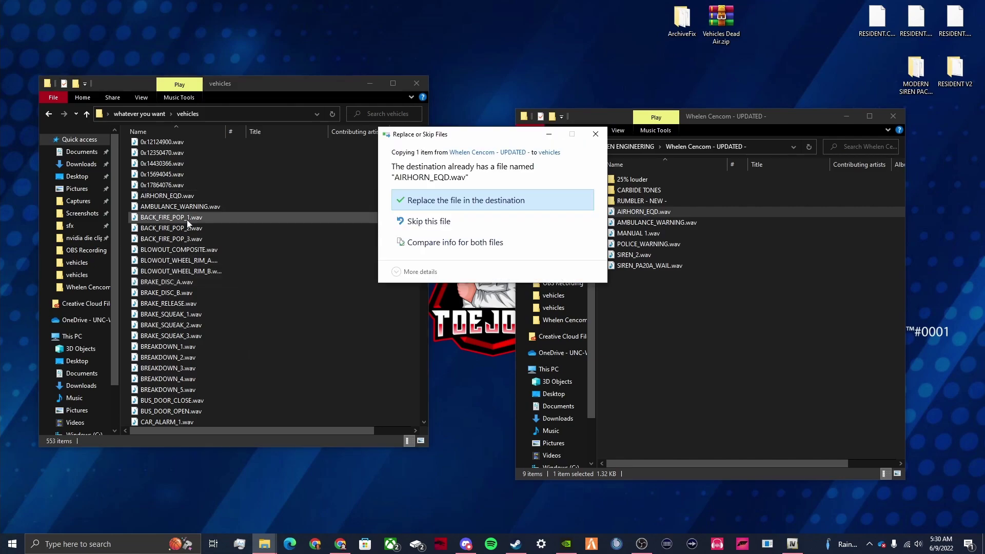
left_click(456, 202)
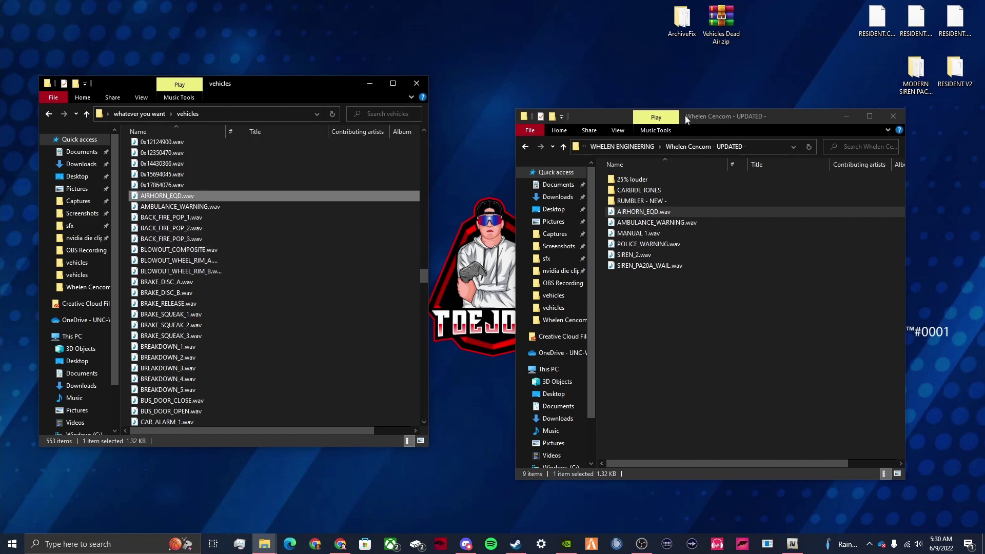
left_click(893, 117)
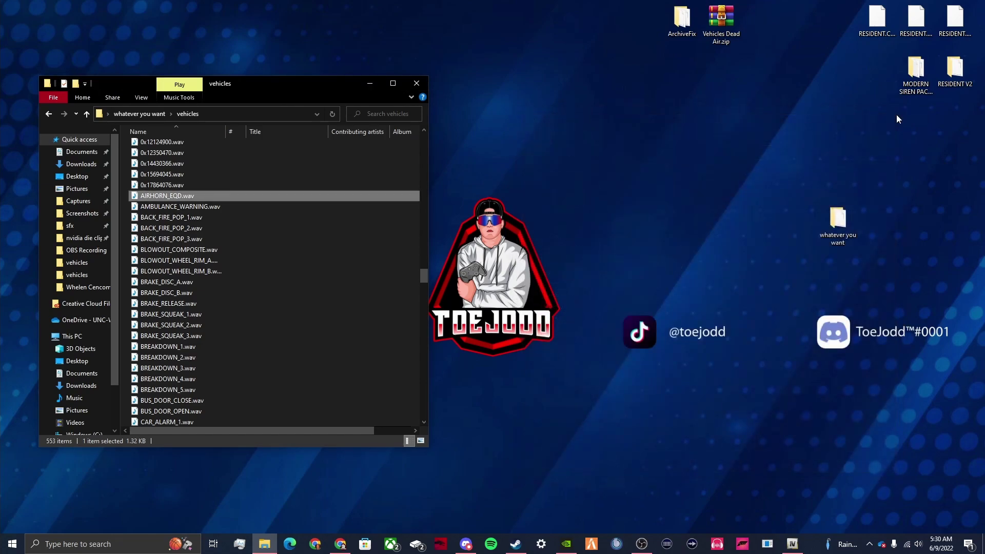
Step: Examine the airhorn, warning, horn and siren file names in the RESIDENT V2 vehicles folder, and close its window
double_click(952, 78)
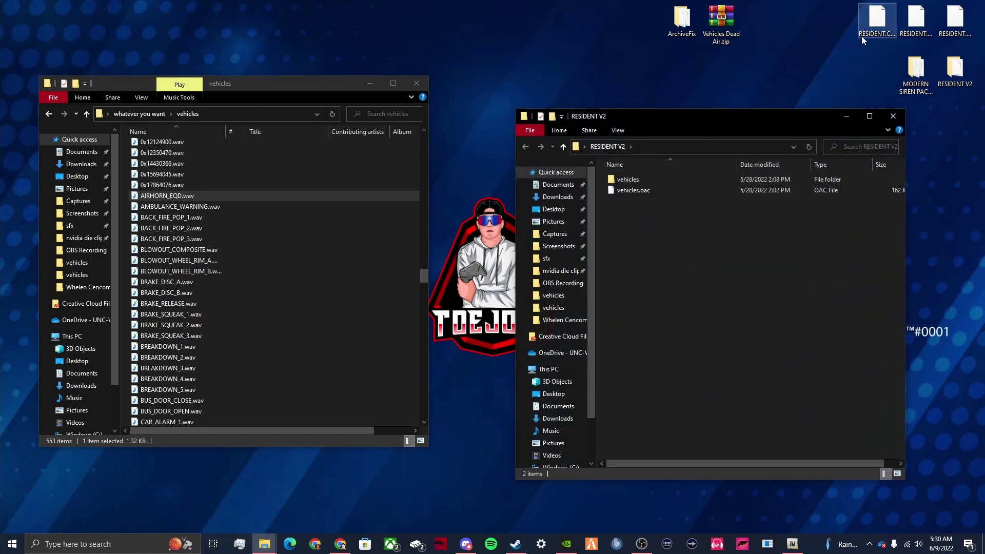
left_click(883, 32)
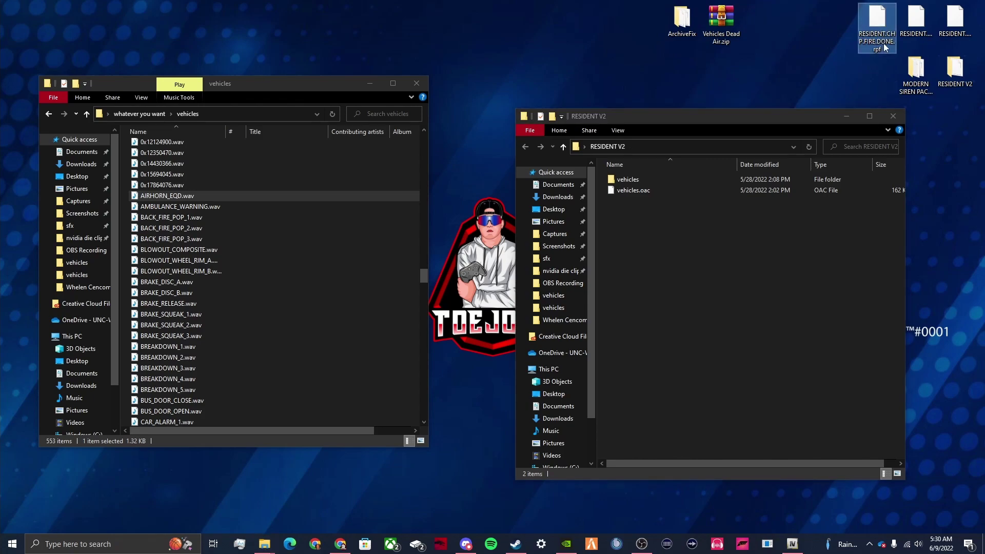
double_click(627, 178)
scroll(764, 236, "down", 1)
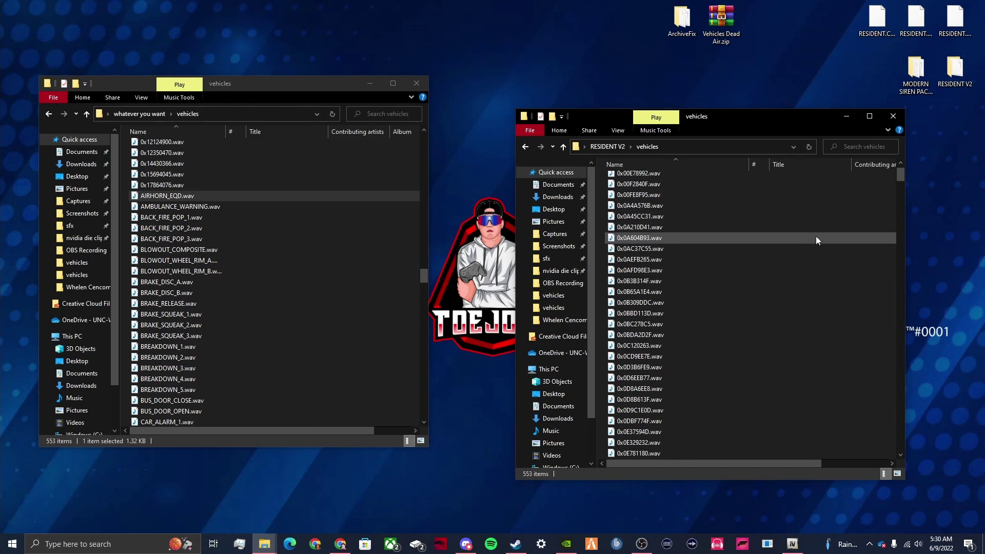
left_click_drag(899, 179, 903, 303)
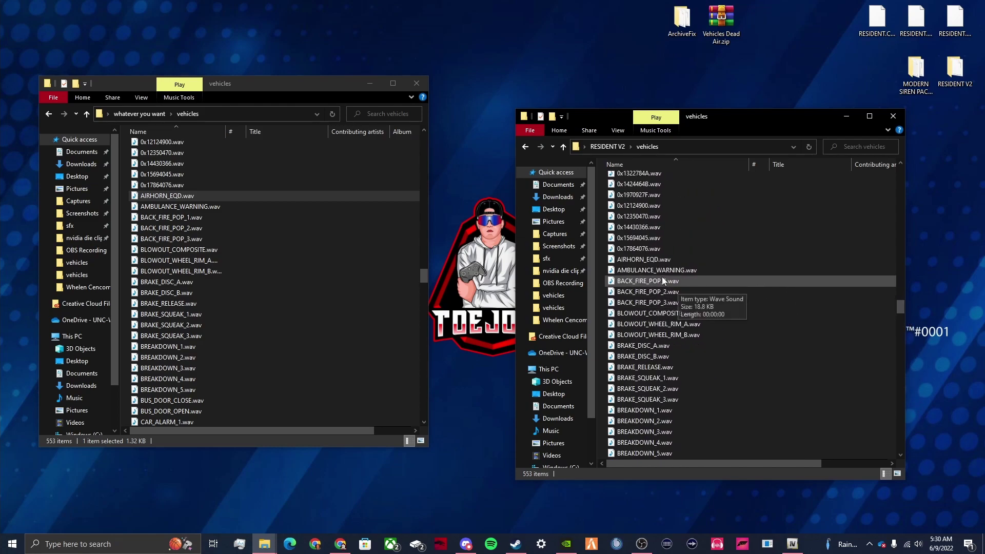
left_click_drag(900, 306, 893, 355)
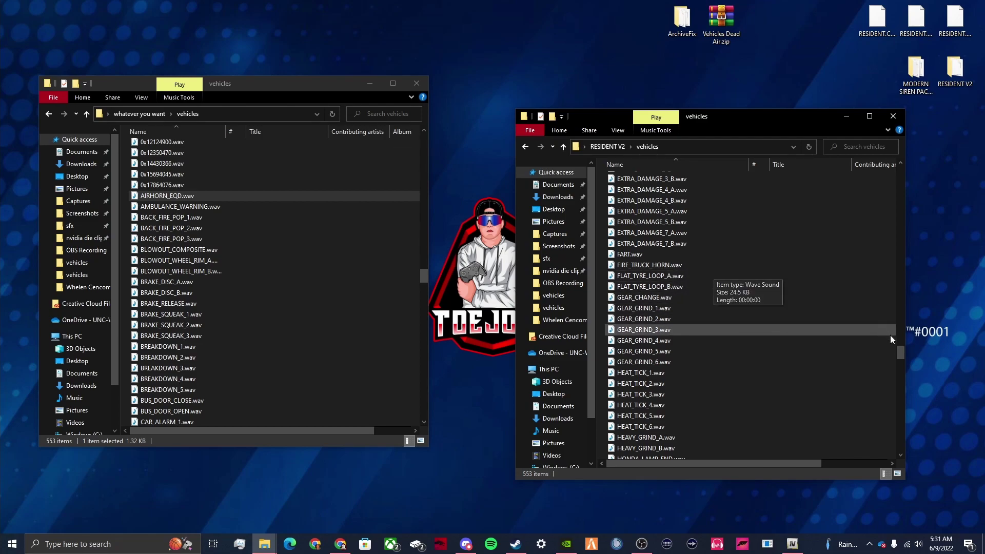
left_click_drag(900, 350, 892, 402)
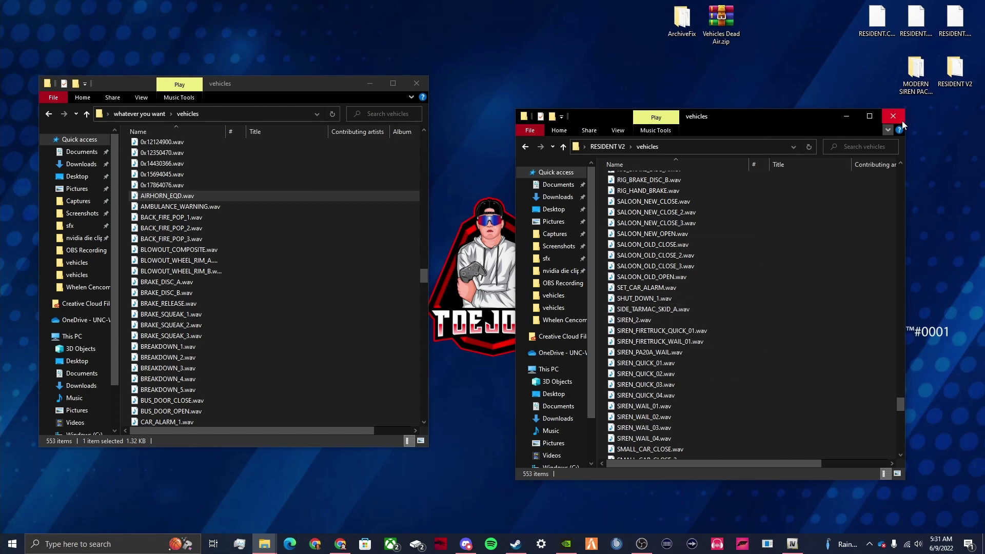
scroll(759, 278, "down", 1)
scroll(759, 278, "down", 3)
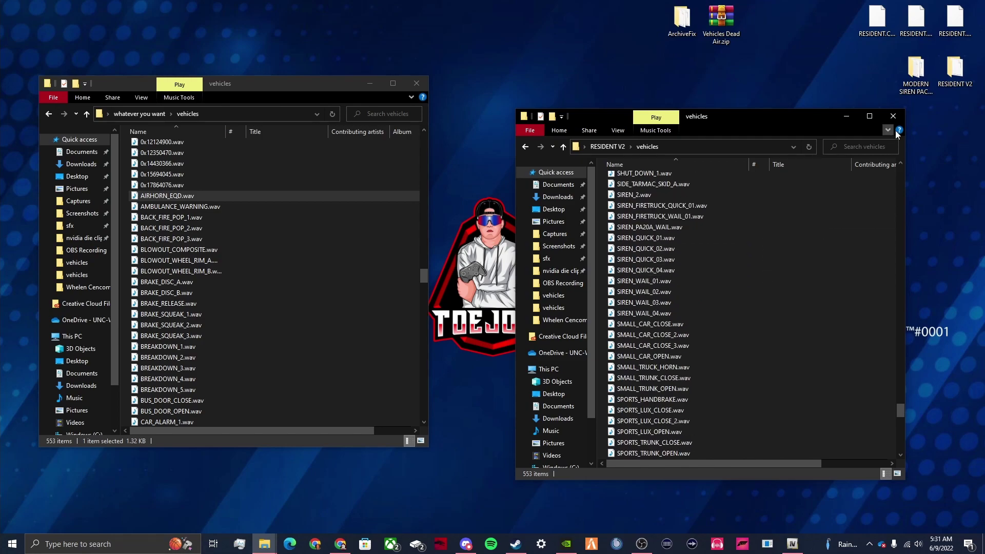
left_click(892, 117)
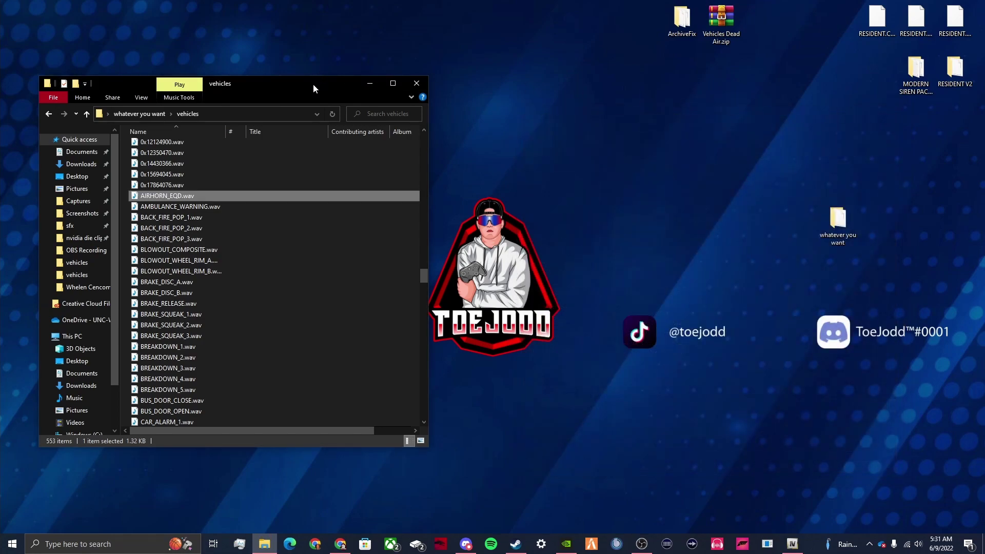
Step: Close the vehicles window, switch to OpenIV and open the "whatever you want" folder beside it
left_click_drag(287, 87, 601, 111)
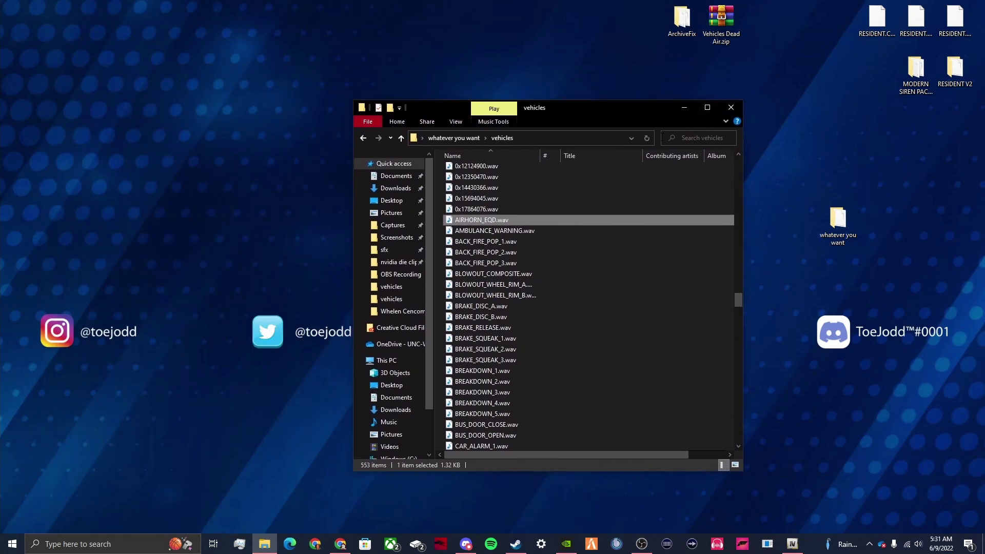
scroll(534, 236, "up", 4)
scroll(558, 260, "down", 4)
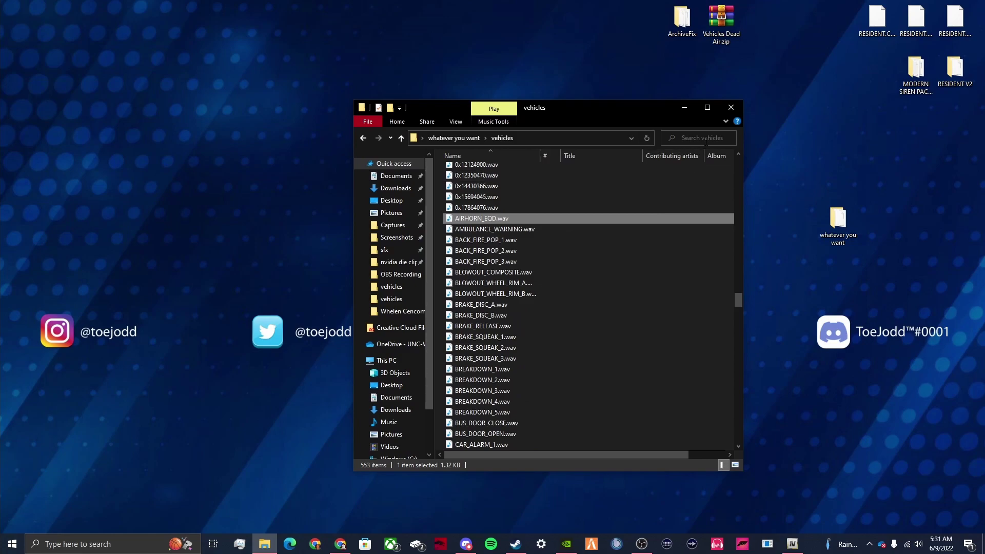
left_click(737, 110)
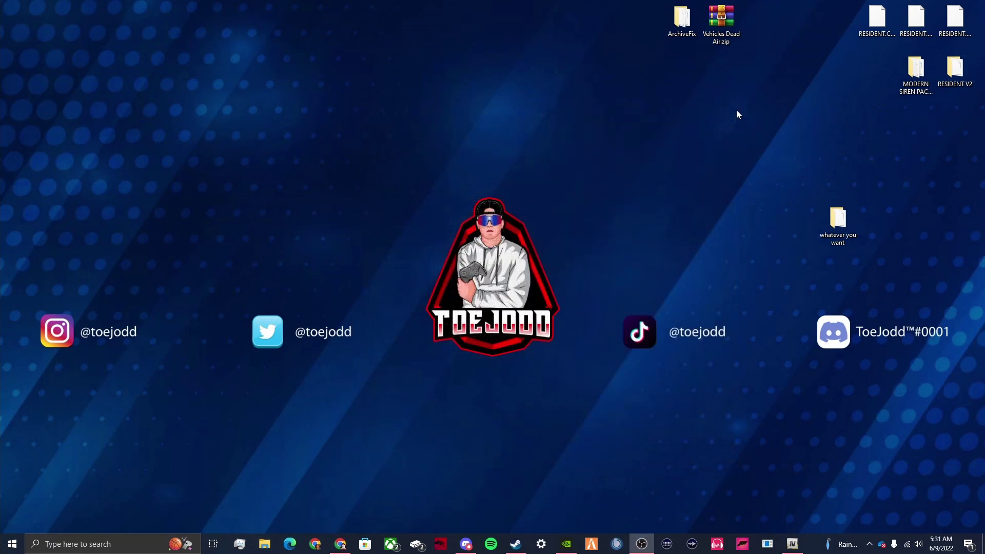
left_click(792, 543)
double_click(839, 220)
left_click_drag(607, 109, 808, 109)
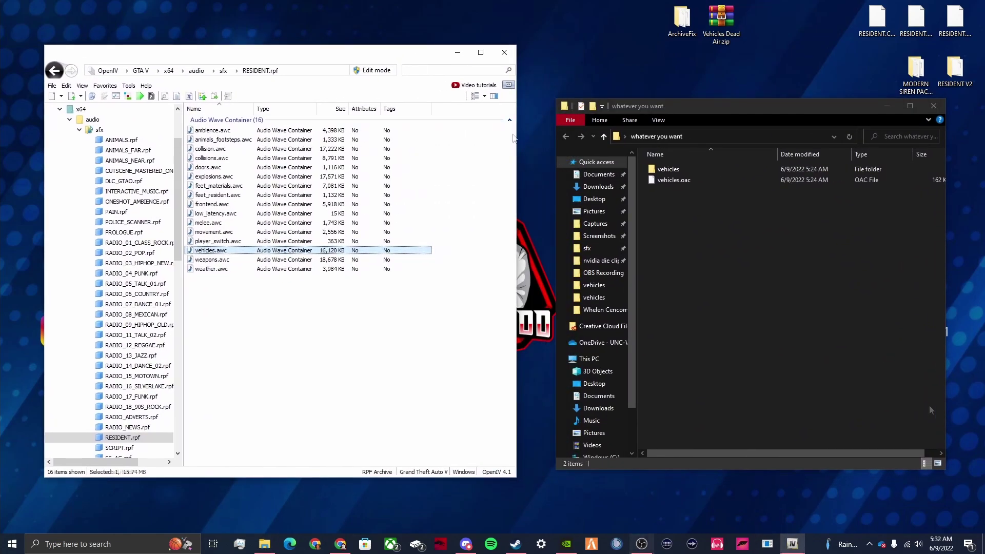
Step: Enable edit mode for RESIDENT.rpf in OpenIV and accept that changes are saved automatically
left_click(260, 299)
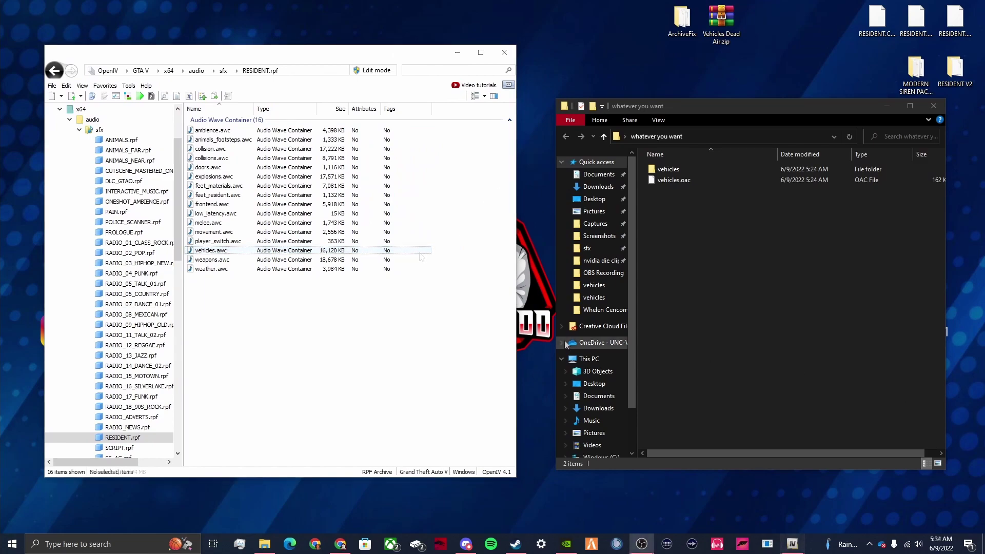
left_click(374, 72)
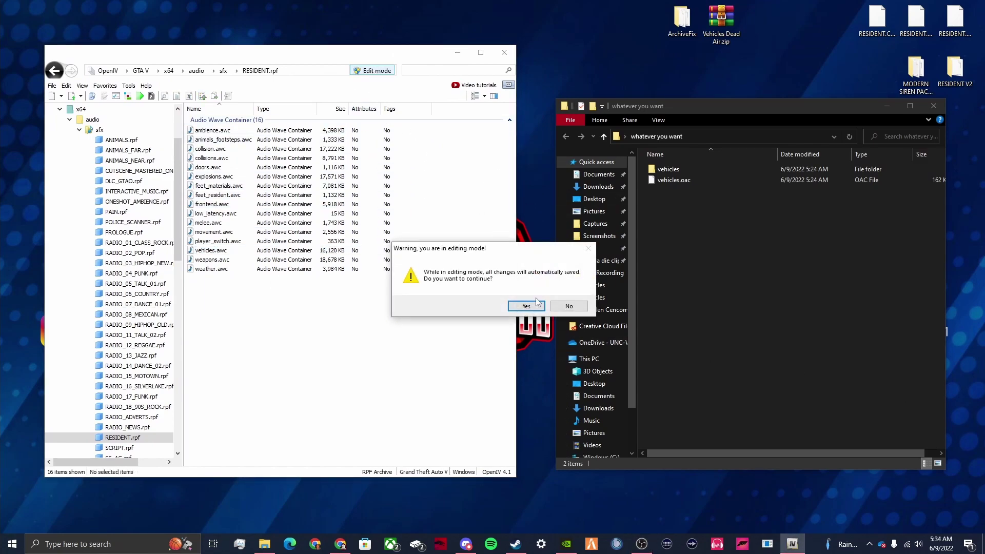
left_click(526, 306)
Step: Import vehicles.oac from the "whatever you want" folder into RESIDENT.rpf as openFormats, close that folder's window and move its desktop icon aside
left_click(287, 298)
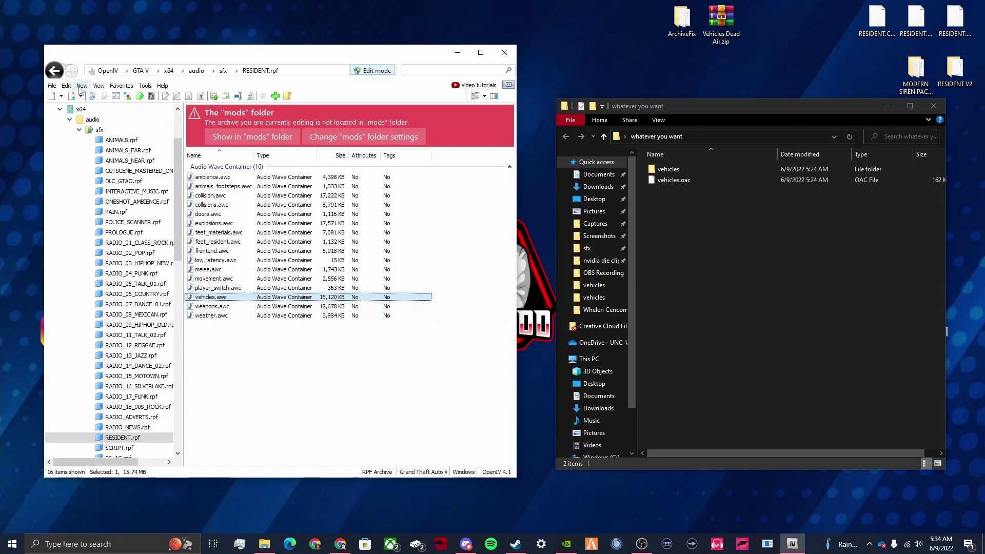
left_click(81, 85)
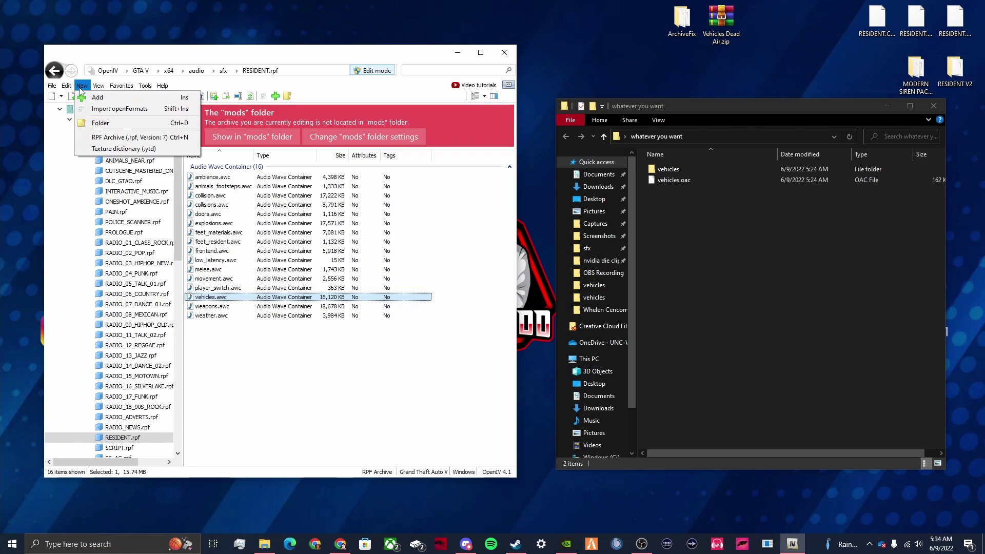
left_click(106, 111)
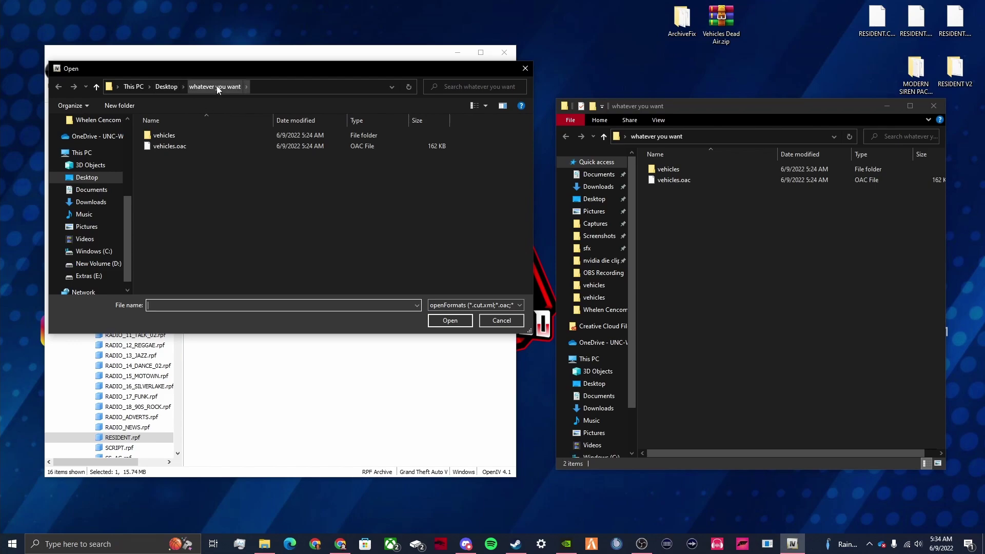
left_click(197, 146)
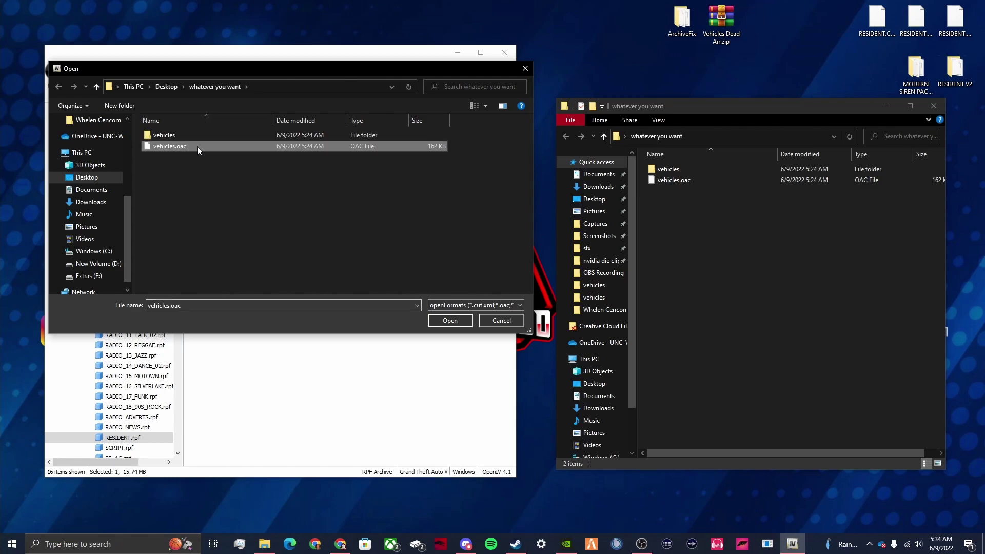
left_click(450, 321)
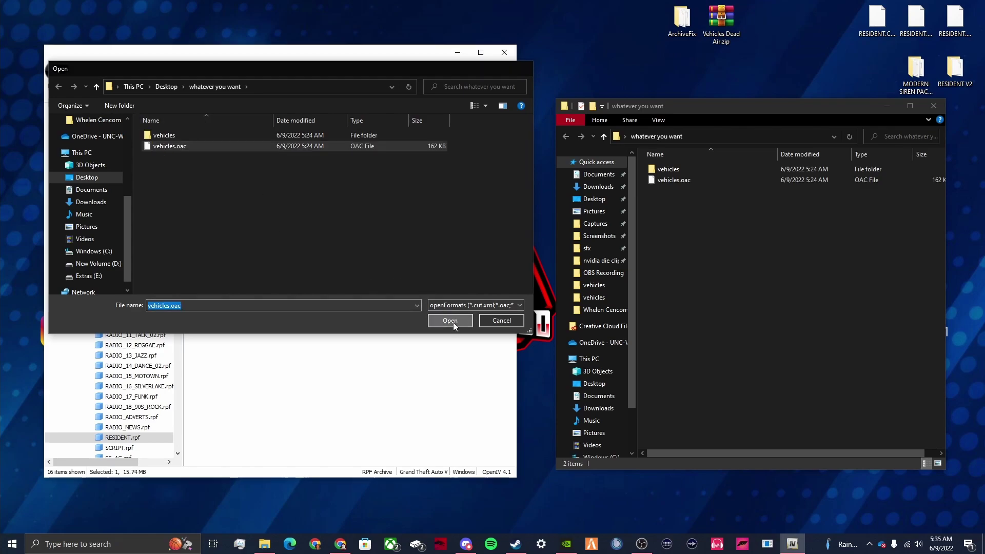
left_click(343, 323)
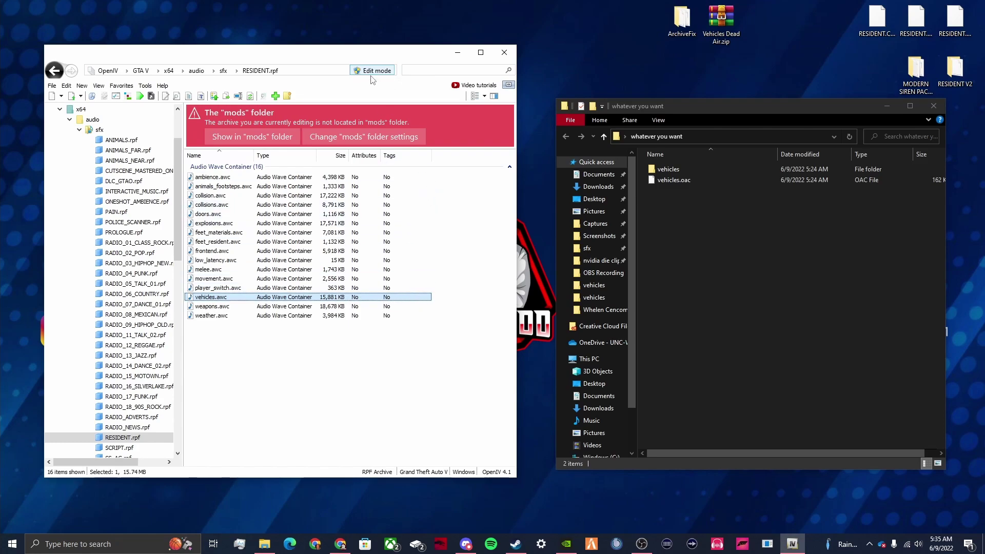
left_click(933, 106)
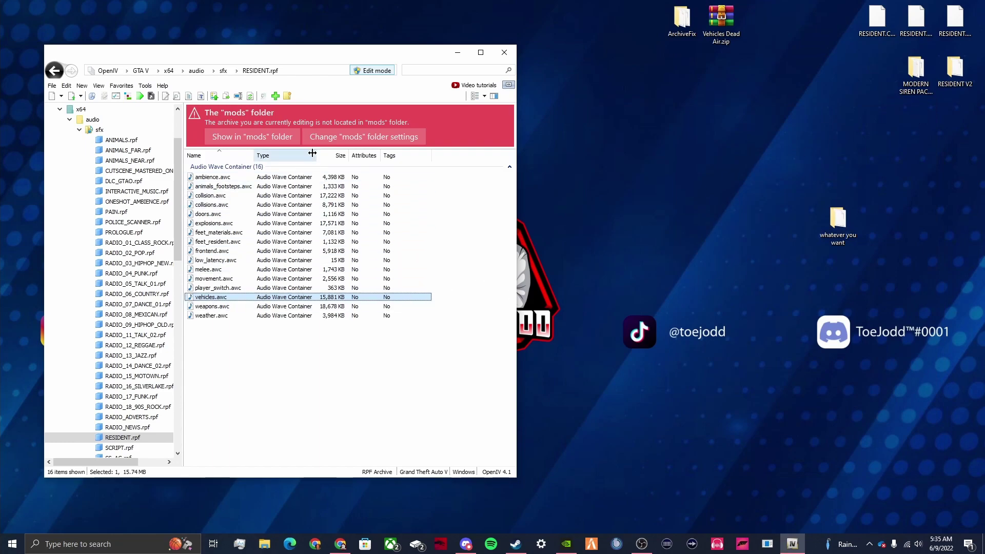
left_click_drag(838, 221, 964, 160)
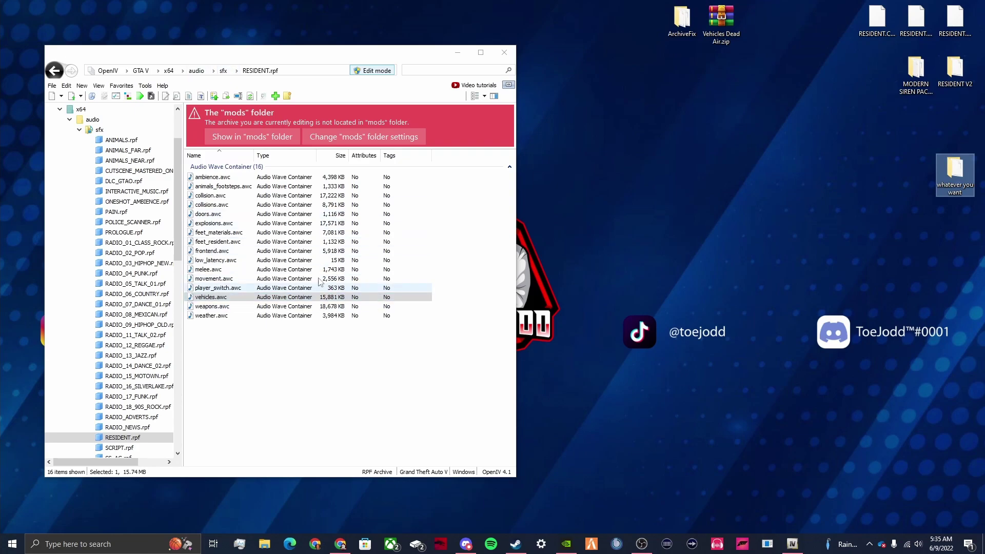
Step: Copy RESIDENT.rpf from the sfx folder in OpenIV onto the desktop and minimize OpenIV
left_click(225, 71)
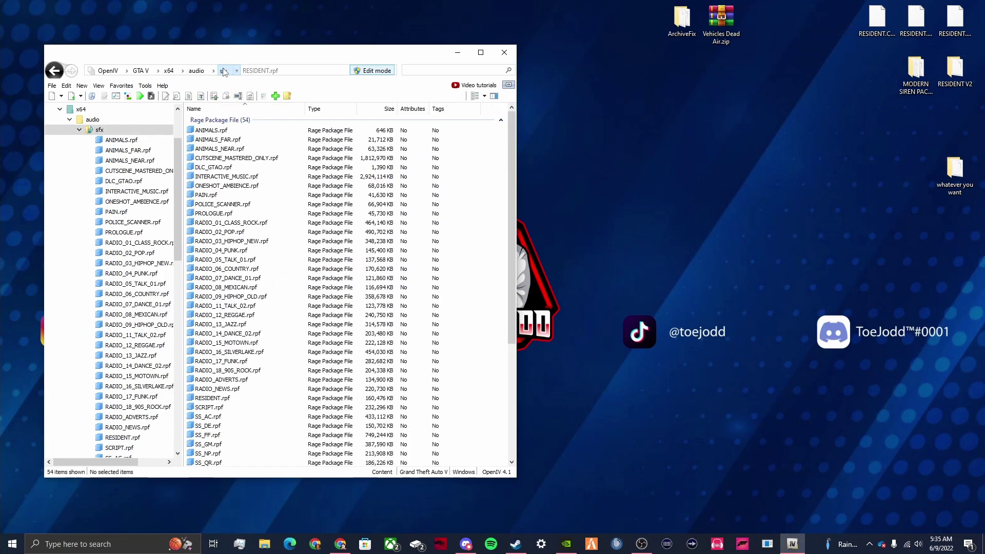
scroll(281, 276, "down", 2)
left_click(232, 346)
left_click_drag(232, 348, 618, 329)
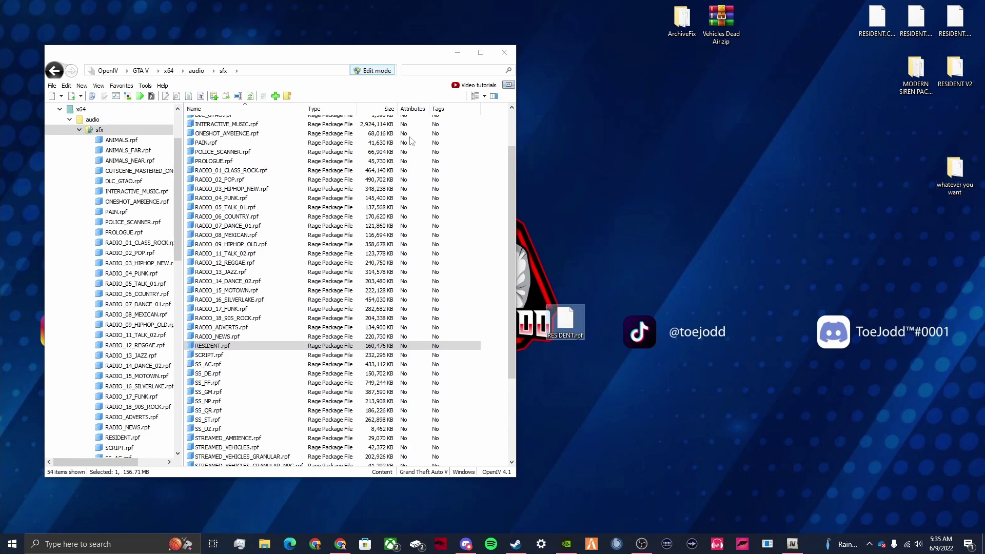
left_click(458, 52)
left_click_drag(571, 315, 179, 173)
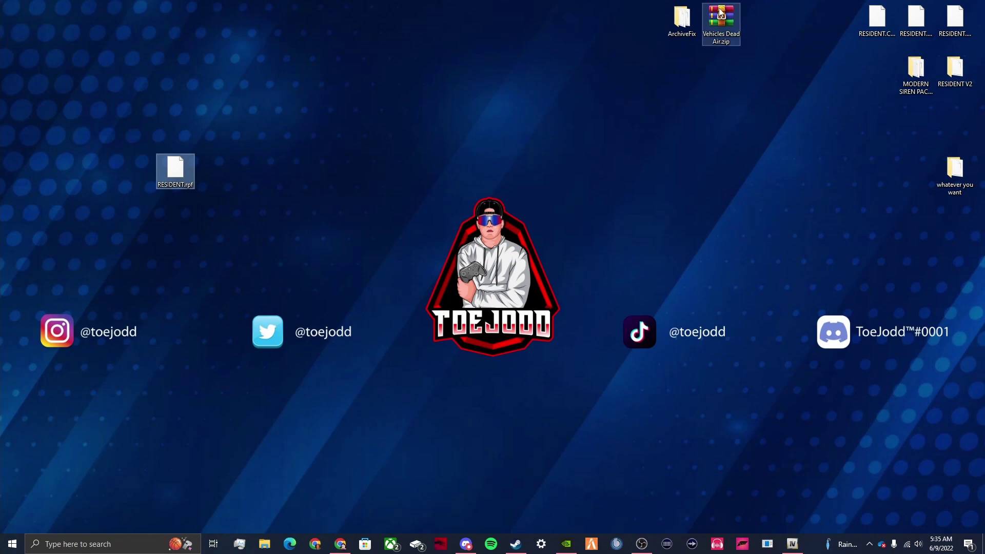
Step: Process the desktop's RESIDENT.rpf with ArchiveFix.exe from the ArchiveFix folder, and close the program and its folder
double_click(682, 23)
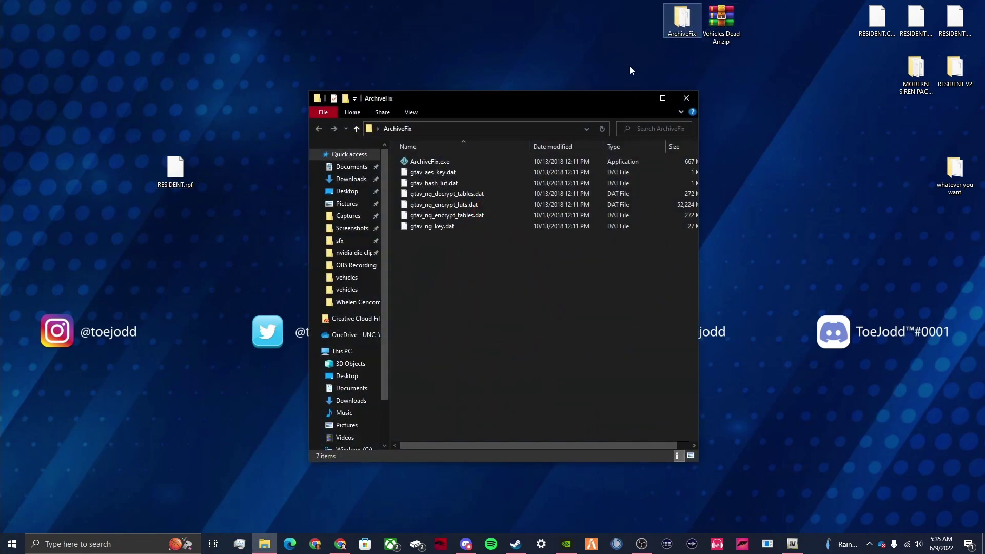
left_click_drag(531, 97, 570, 100)
left_click(176, 170)
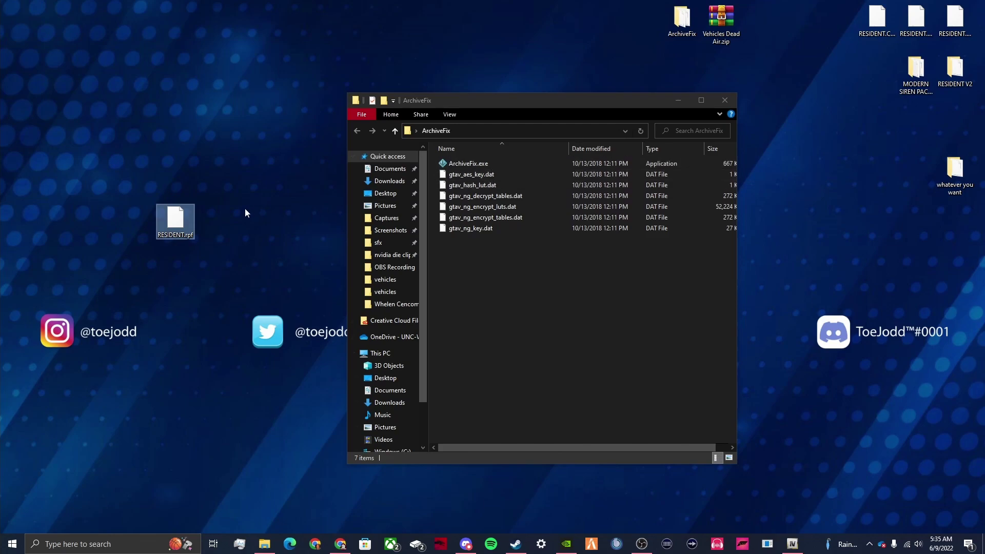
left_click_drag(181, 224, 469, 158)
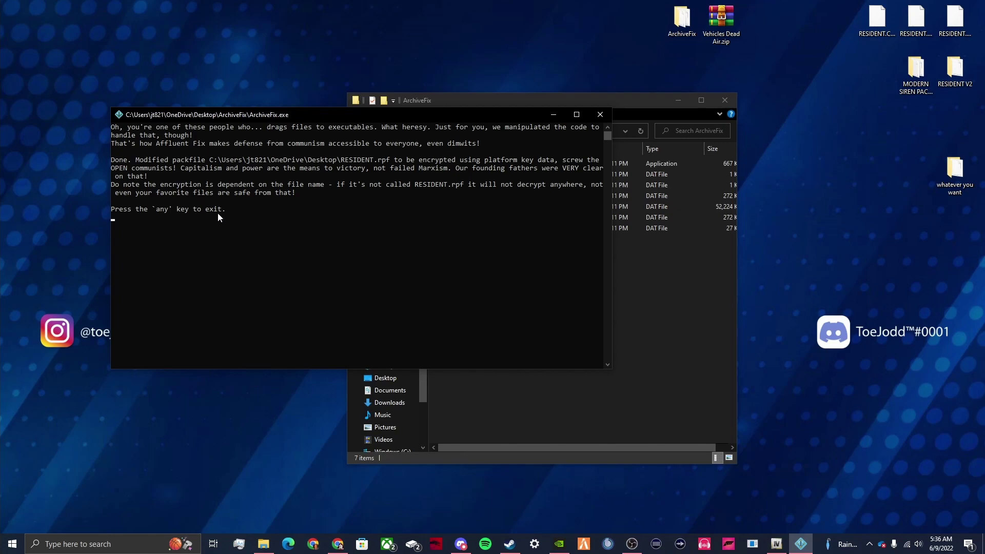
key("Return")
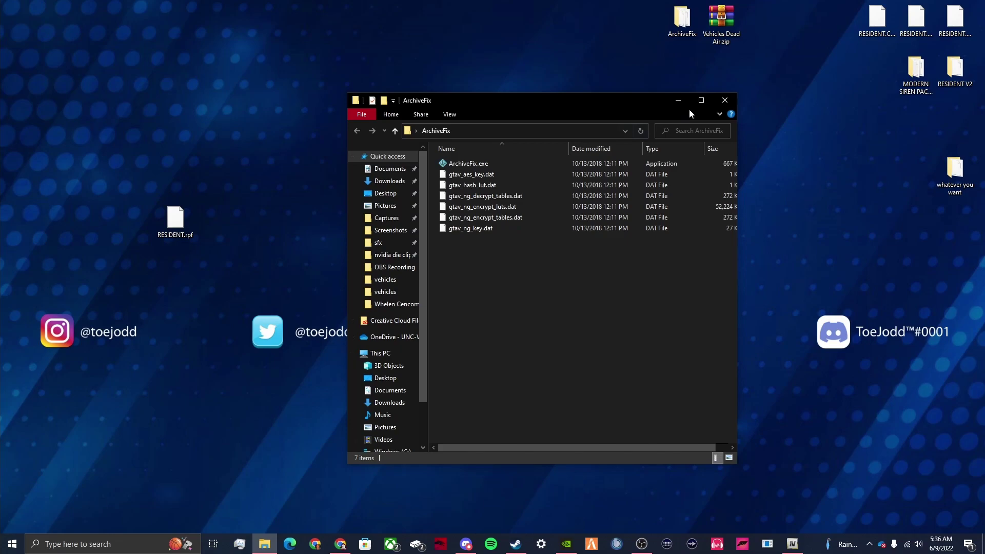
left_click(723, 101)
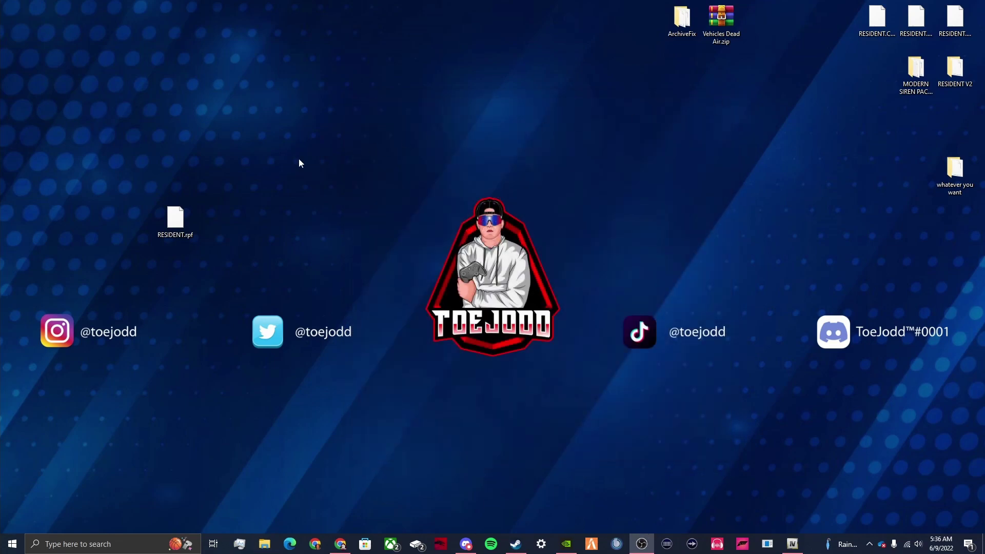
Step: Open the game's x64\audio\sfx folder in File Explorer beside the RESIDENT.rpf file on the desktop
left_click_drag(215, 223, 544, 206)
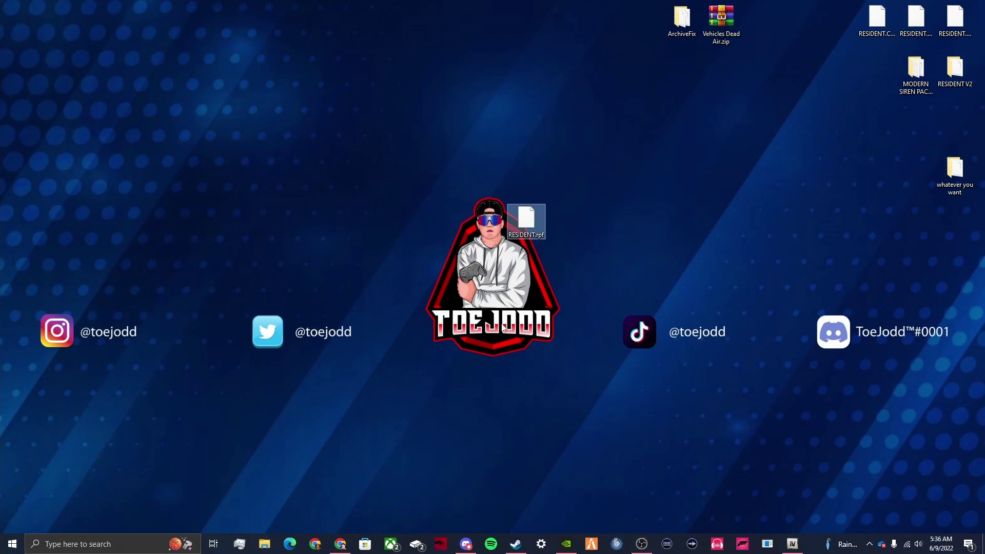
left_click_drag(544, 241, 739, 254)
left_click(264, 544)
left_click_drag(458, 87, 234, 61)
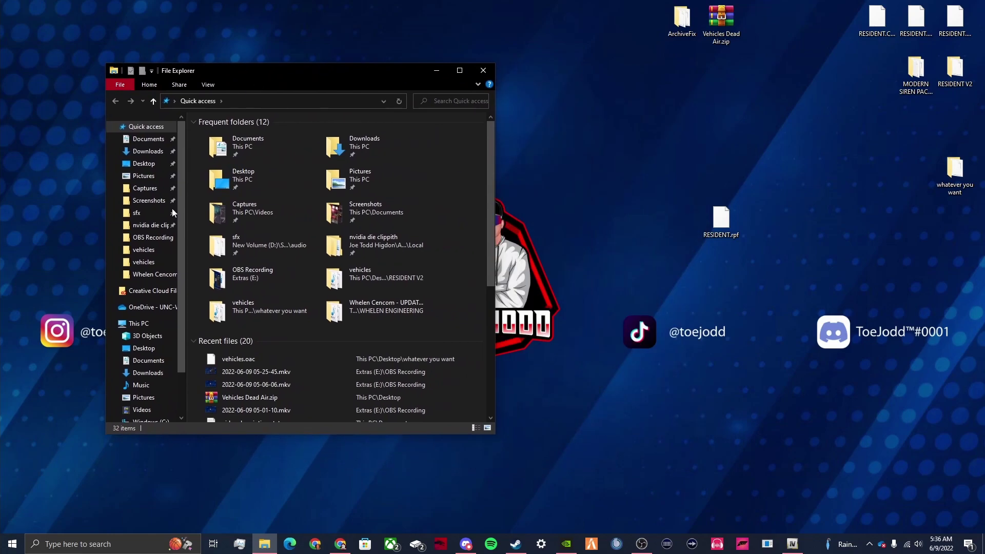
left_click(152, 214)
scroll(364, 257, "down", 9)
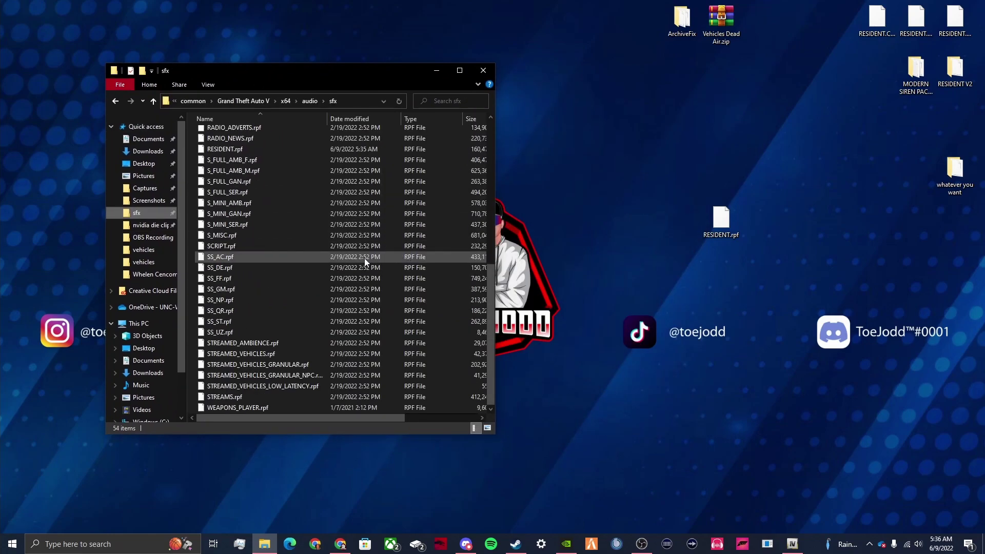
scroll(275, 191, "up", 9)
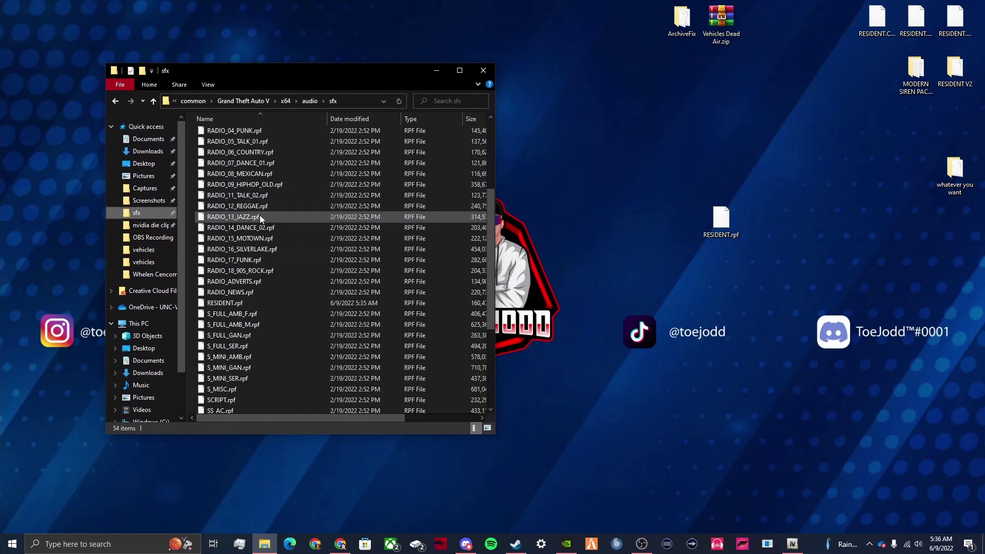
Step: Copy the desktop's RESIDENT.rpf into the sfx folder, replacing the existing file, and close the folder window
right_click(726, 224)
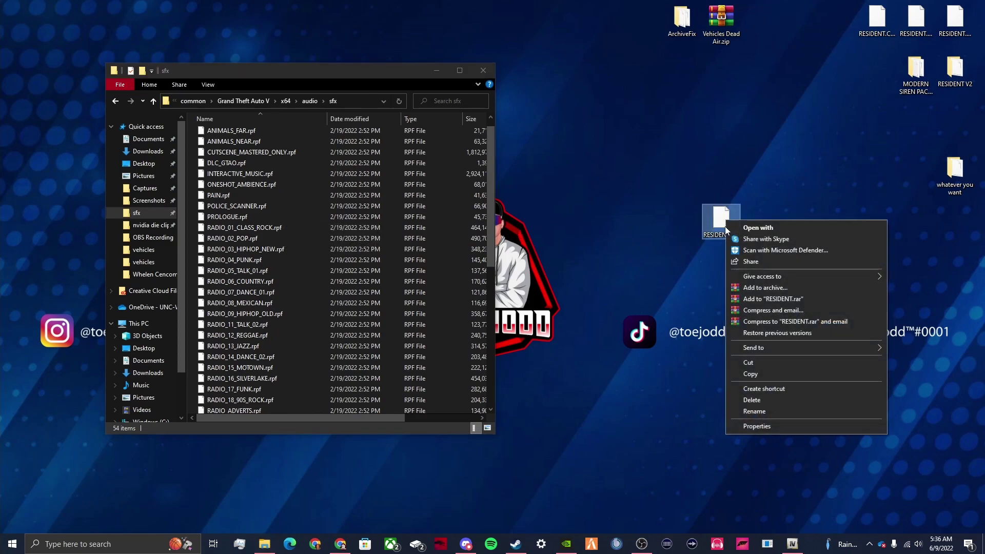
left_click(750, 374)
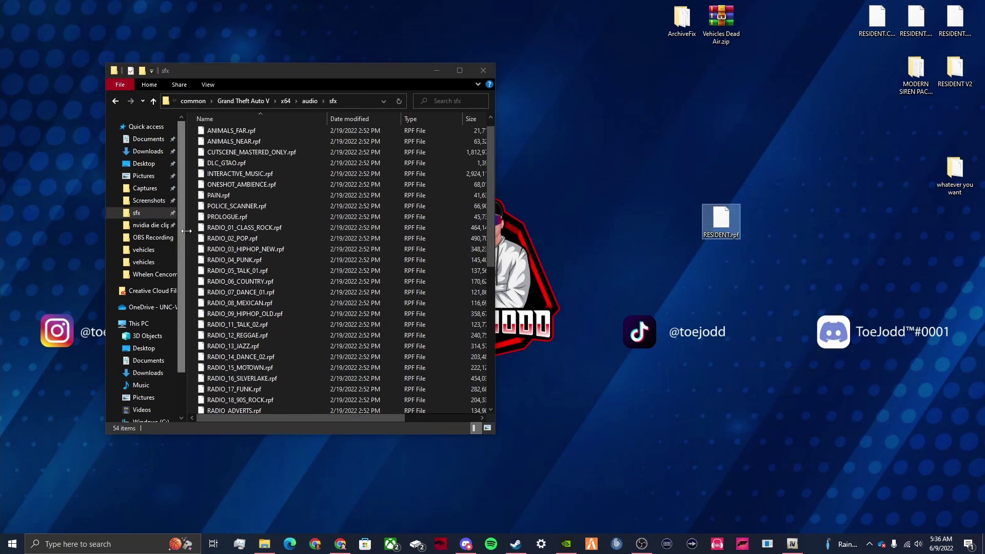
right_click(189, 234)
left_click(215, 307)
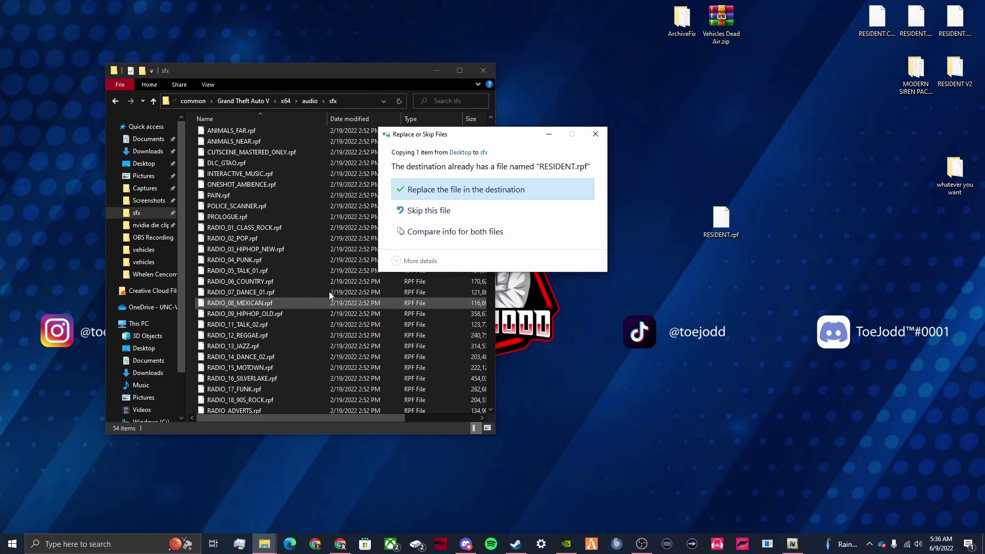
left_click(445, 190)
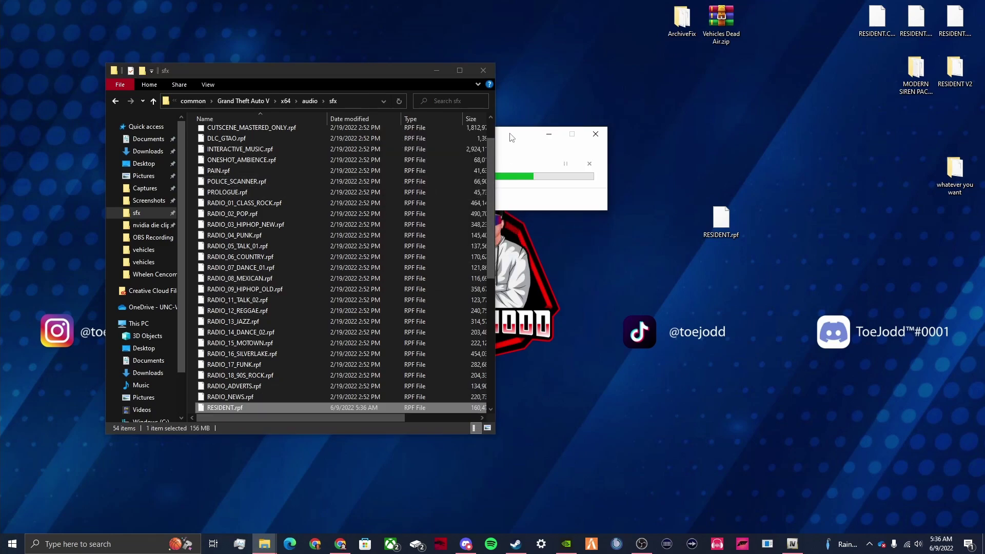
left_click(483, 71)
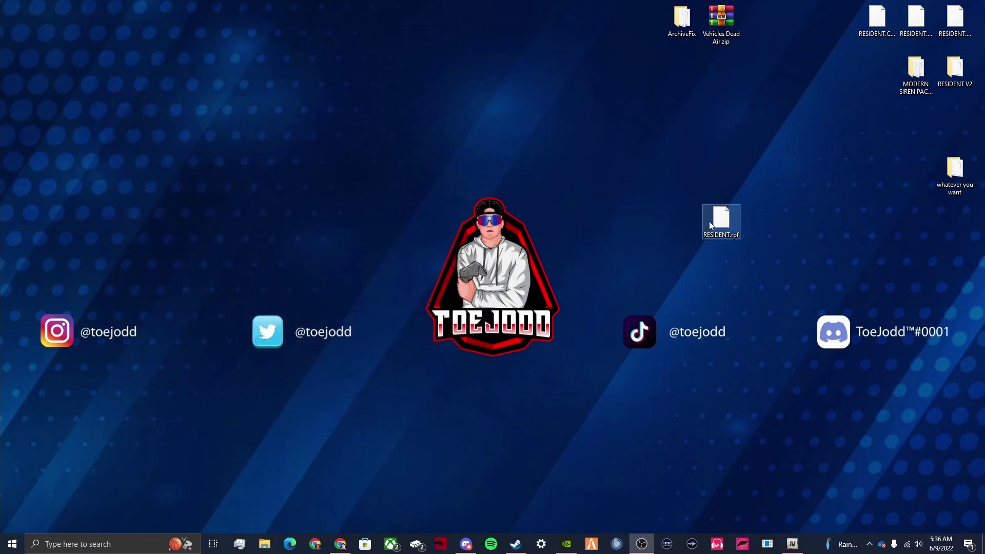
left_click_drag(731, 204, 706, 132)
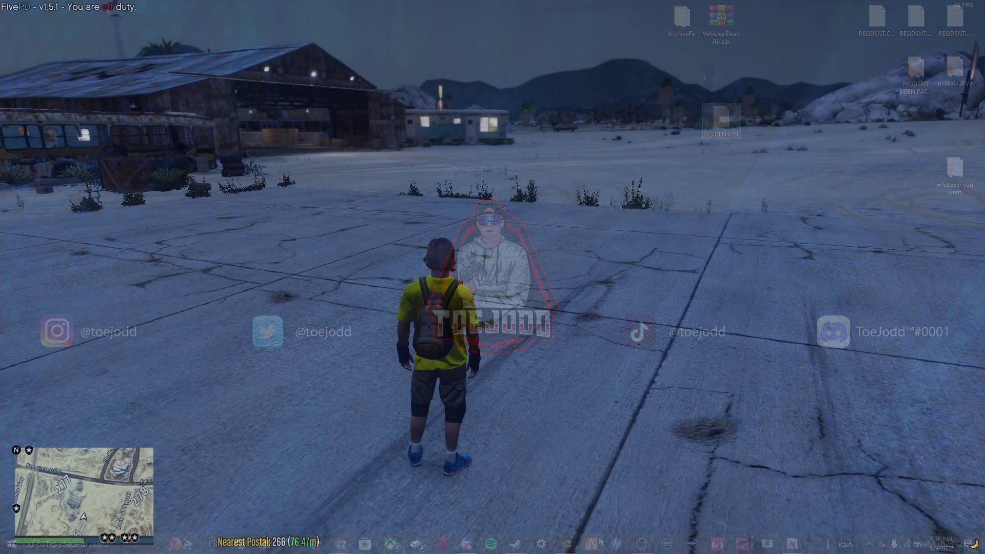
Step: Open the Vehicle Spawner under Vehicle Related Options in the FiveM session's vMenu
key("m")
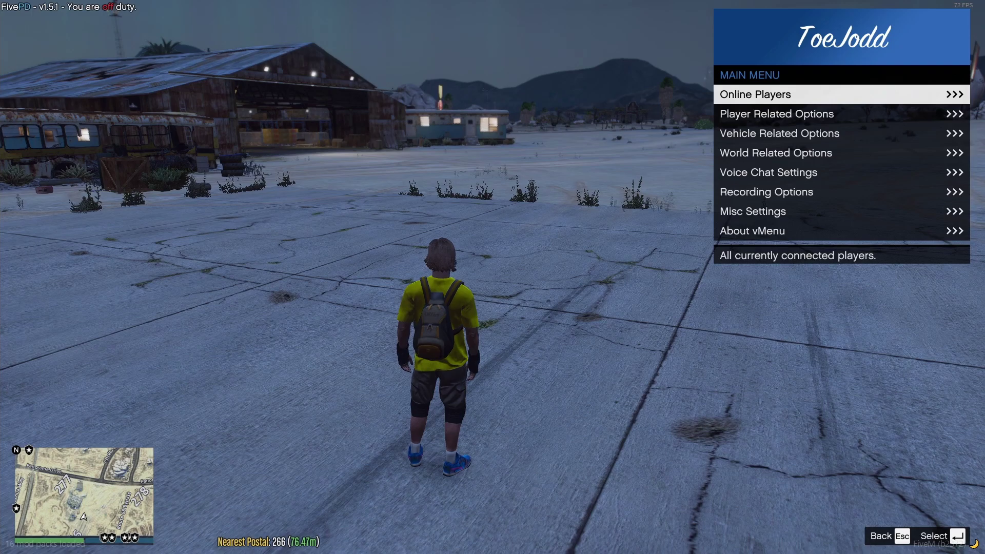
key("Down")
key("Down")
key("Return")
key("Down")
key("Return")
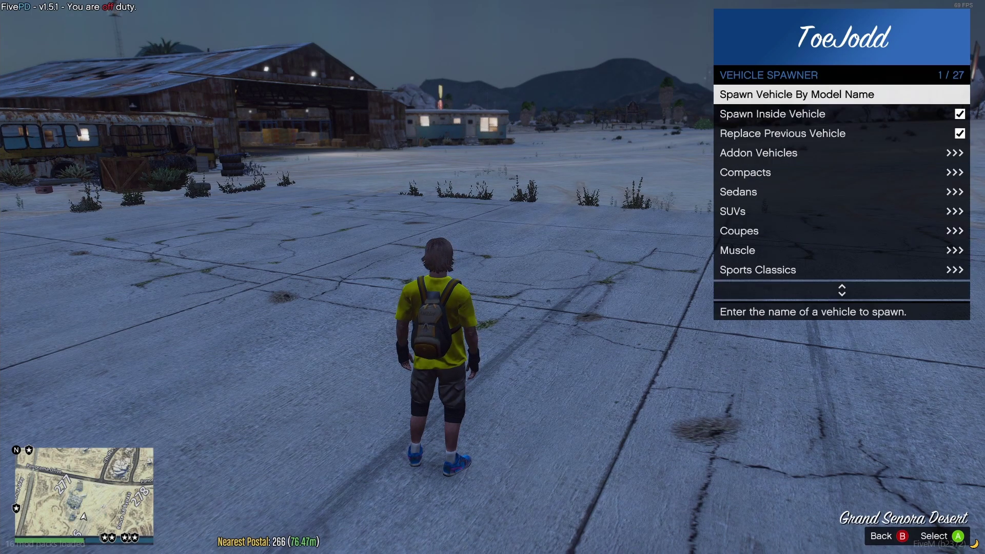
Step: Spawn the Code311cvpi police car from the Emergency category of the addon vehicles and close vMenu
key("Down")
key("Down")
key("Down")
key("Return")
key("Up")
key("Up")
key("Up")
key("Up")
key("Up")
key("Up")
key("Return")
key("Return")
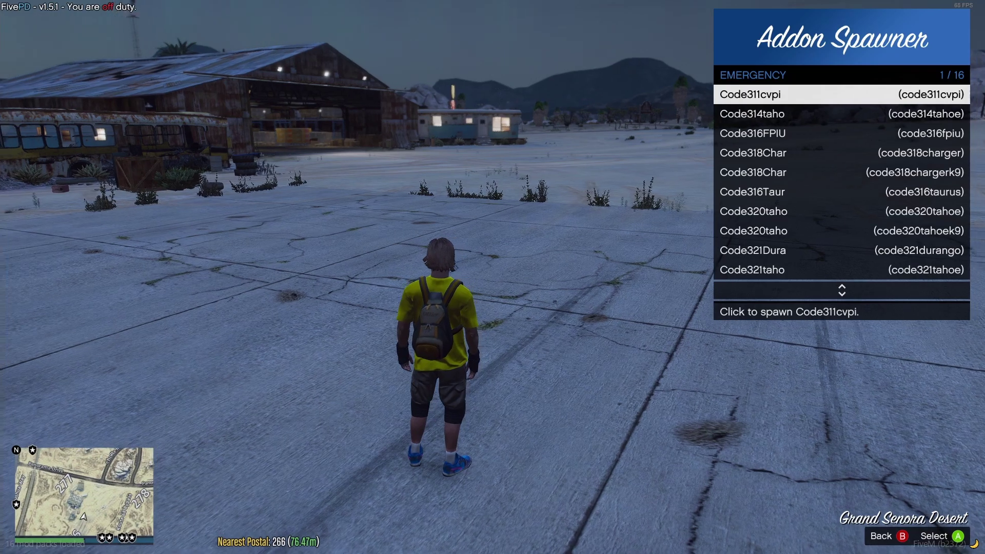
key("BackSpace")
key("BackSpace")
key("BackSpace")
key("BackSpace")
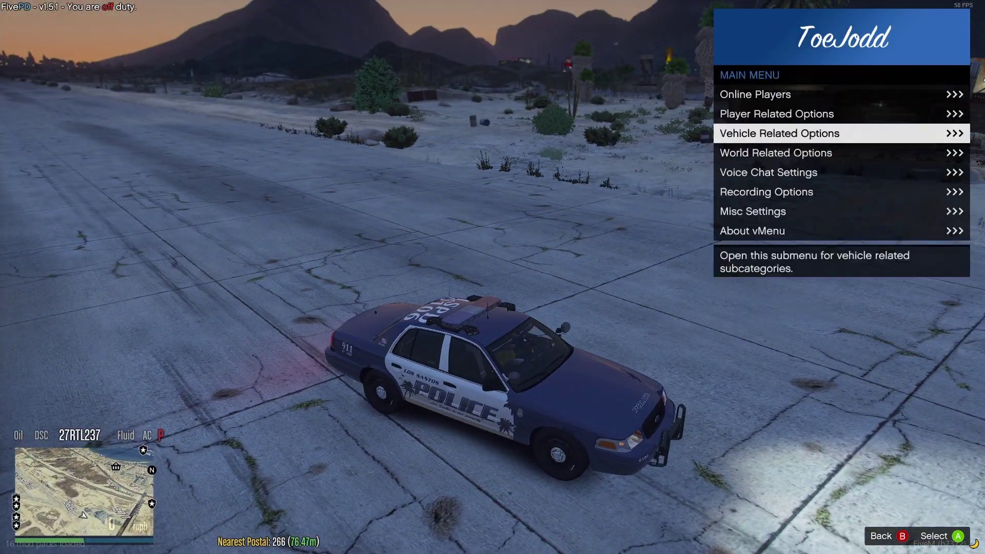
key("BackSpace")
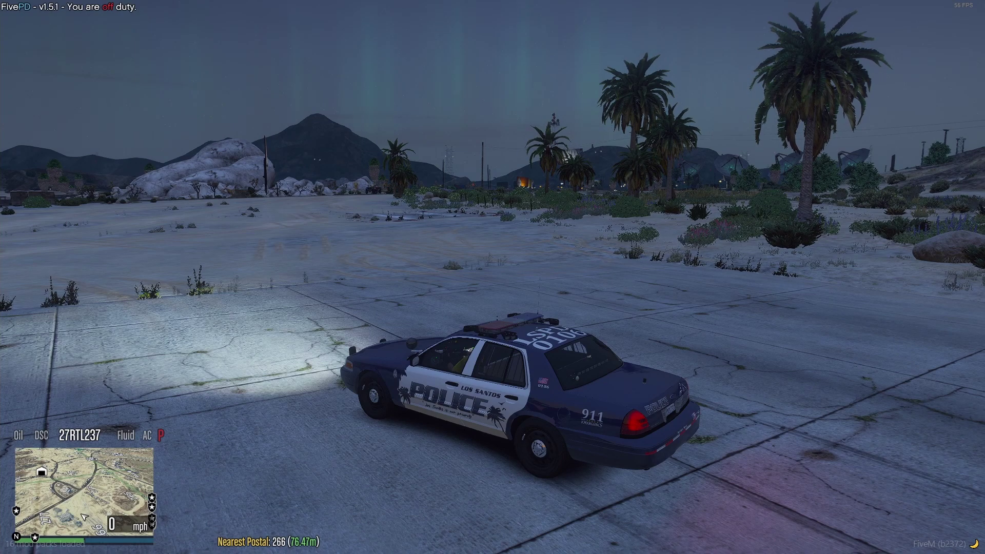
Step: Spawn the c3engine fire engine from the Emergency addon vehicles through vMenu
key("m")
key("Return")
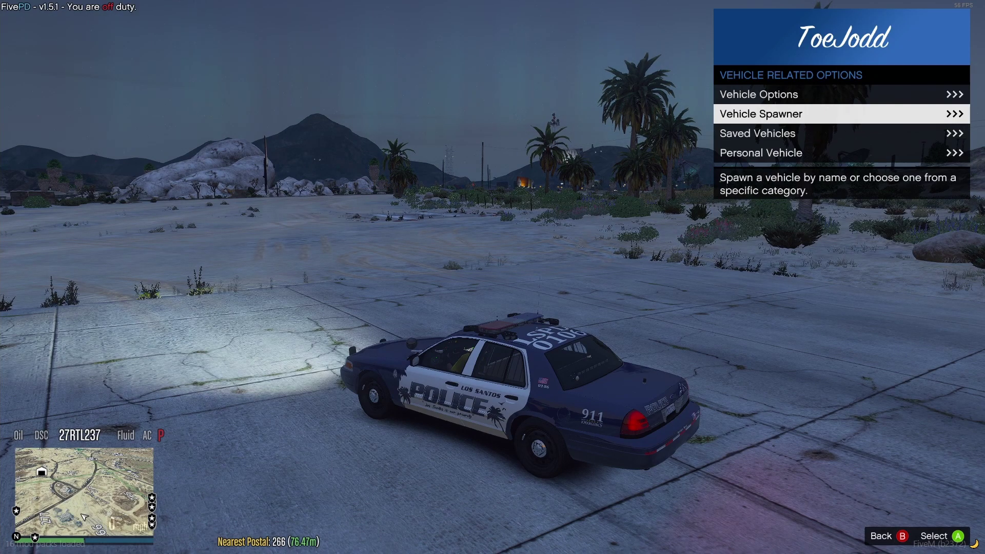
key("Return")
key("Return")
key("Return")
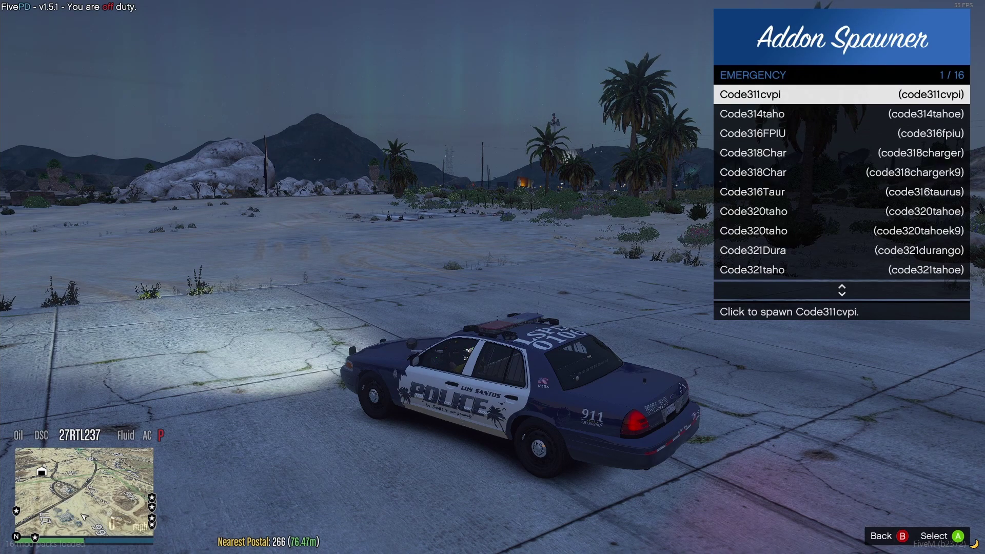
key("Up")
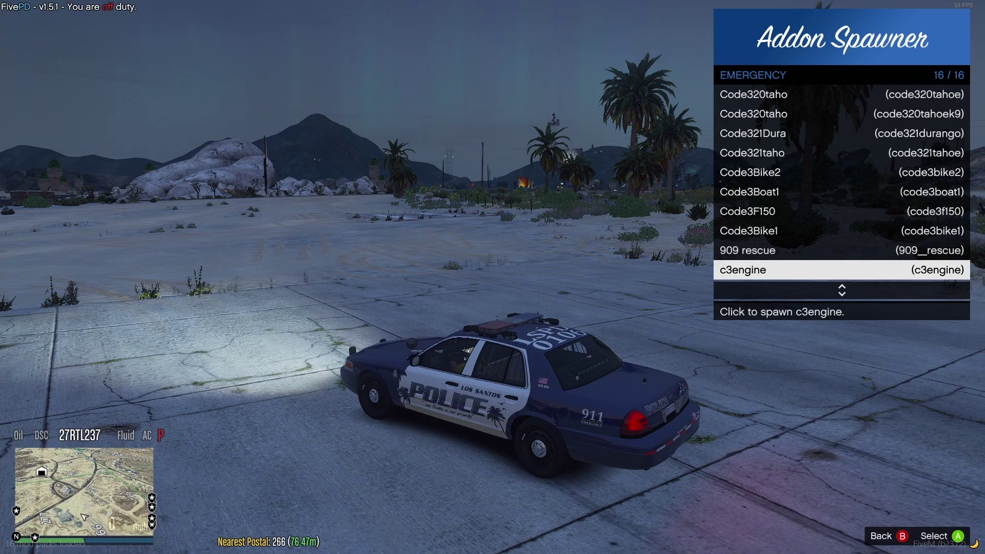
key("Return")
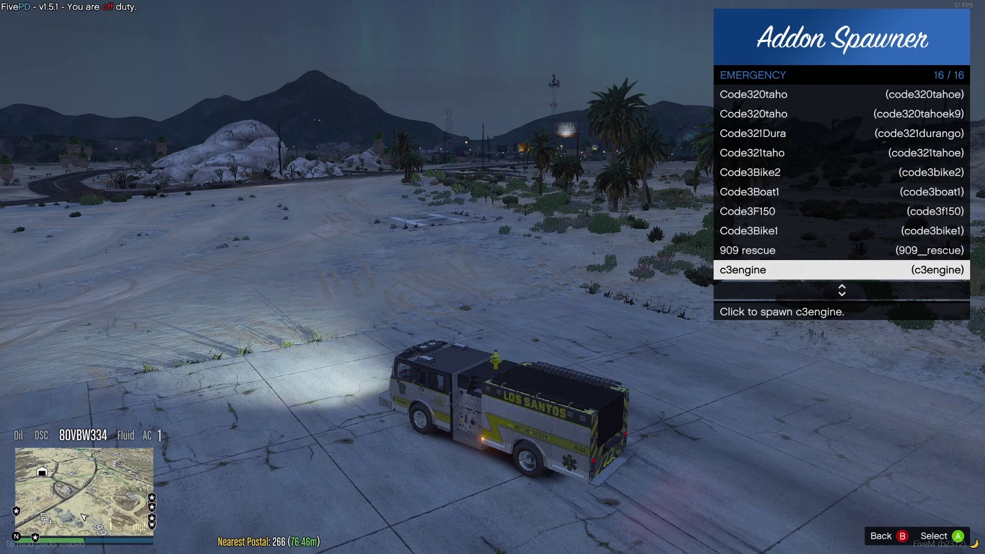
Step: Close vMenu and turn on the fire engine's emergency lights
key("BackSpace")
key("BackSpace")
key("BackSpace")
key("BackSpace")
key("BackSpace")
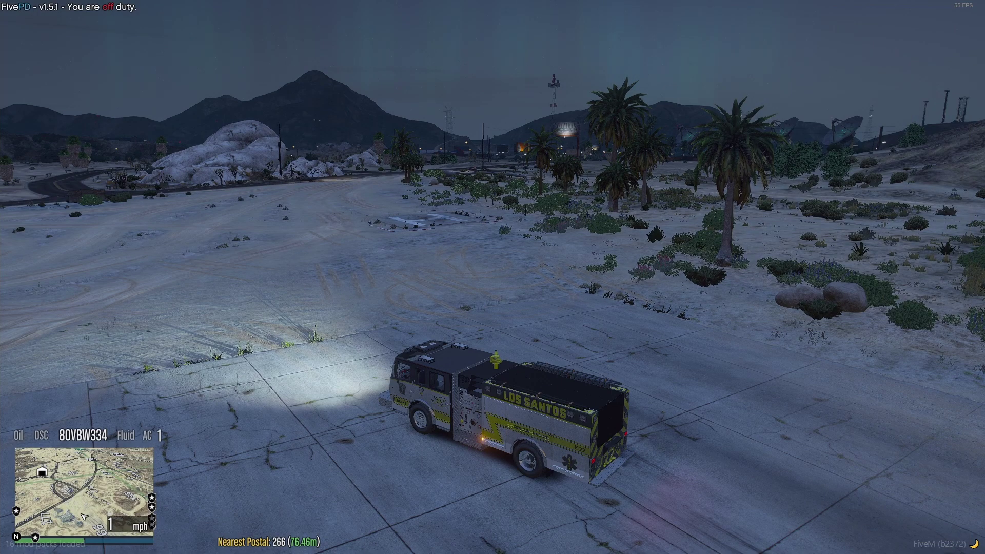
key("q")
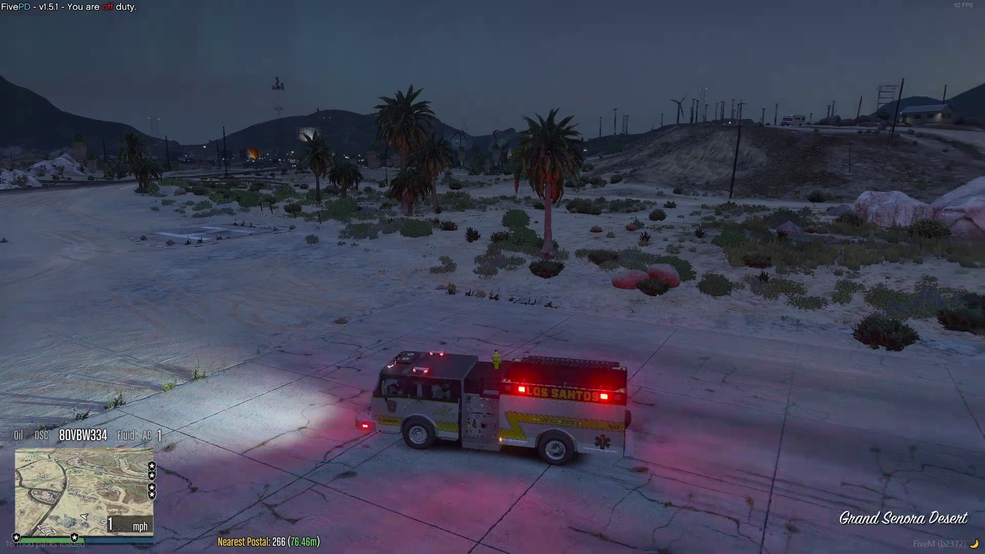
mouse_move(492, 277)
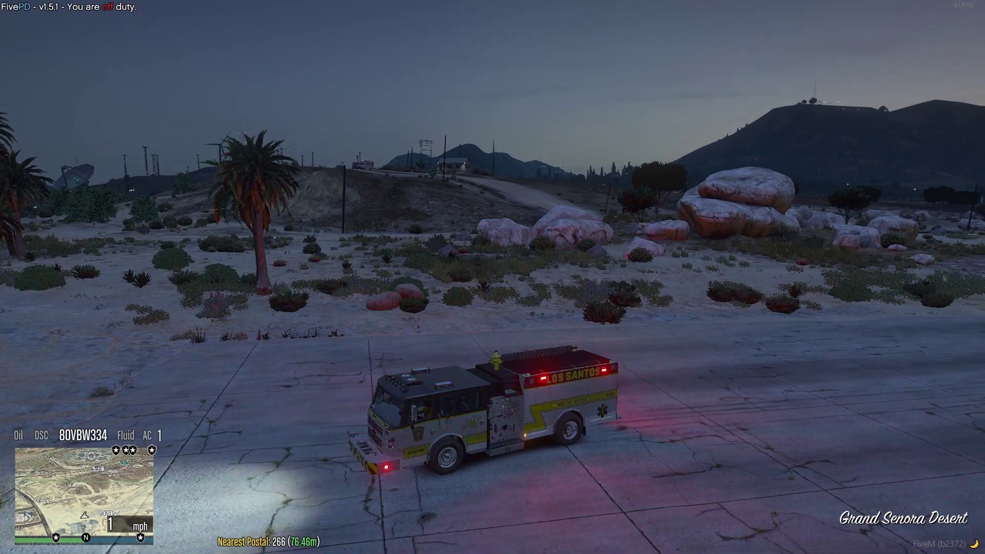